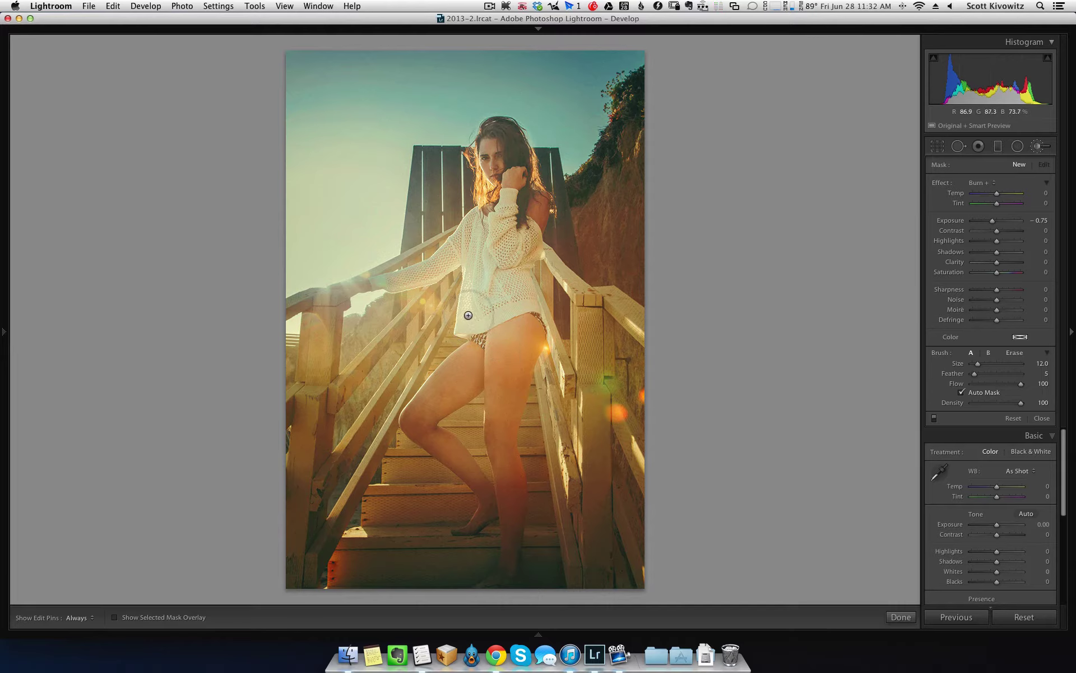
- Show the unedited version of the staircase portrait and exit the Adjustment Brush
key("backslash")
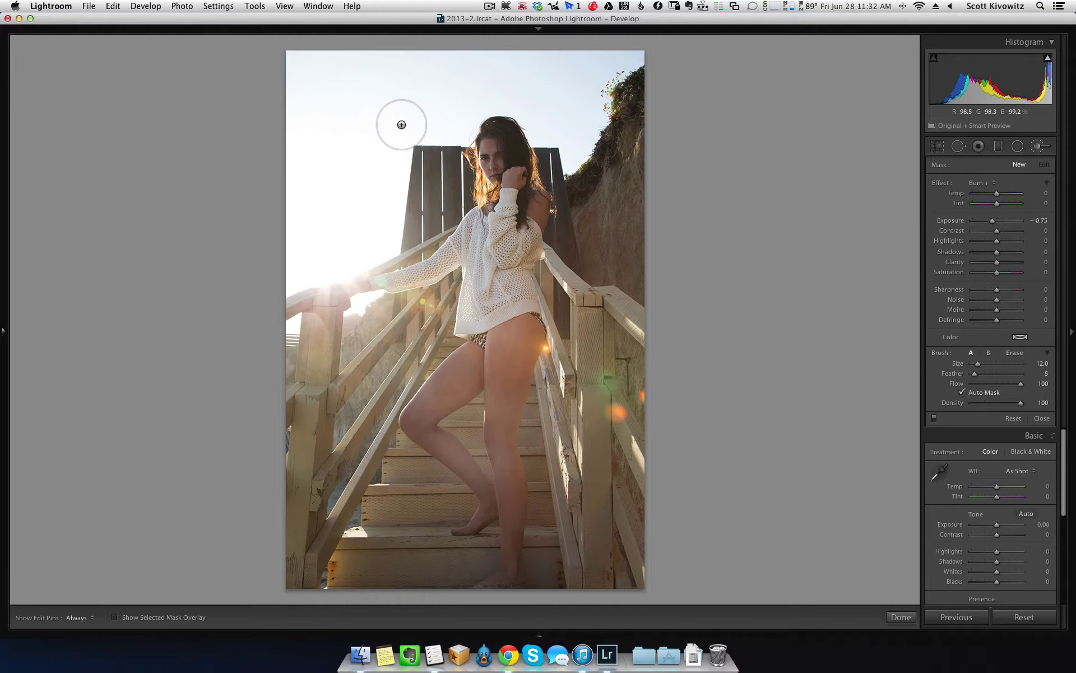
scroll(402, 124, "down", 10)
scroll(694, 209, "up", 2)
scroll(620, 223, "up", 2)
left_click(1041, 147)
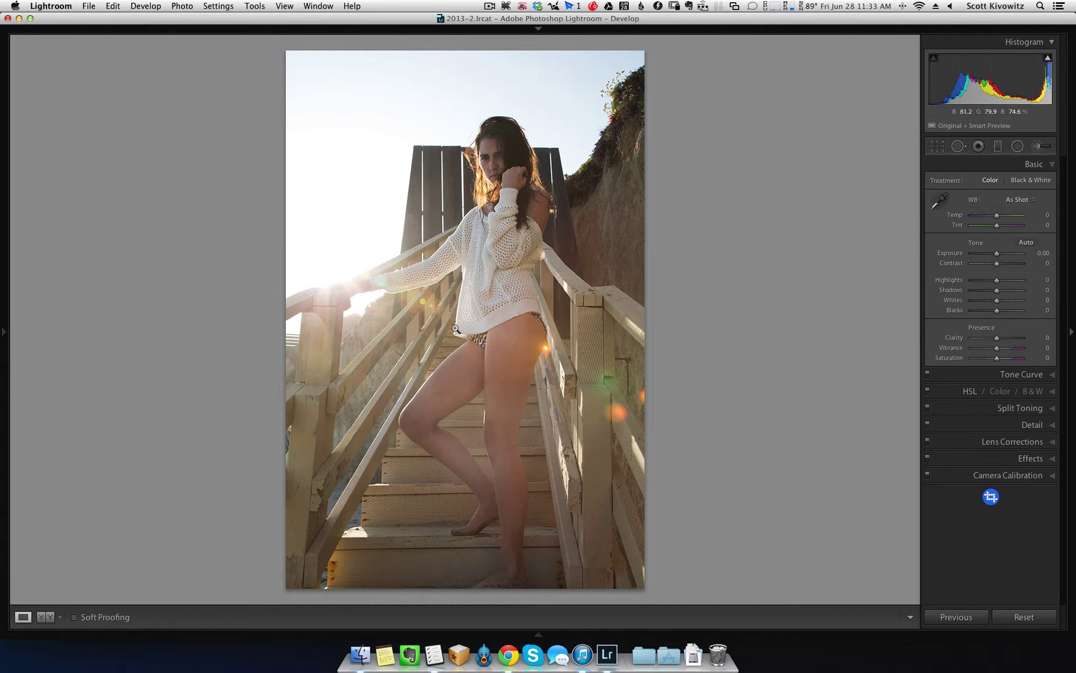
- Set the tone curve's point curve to Medium Contrast, trying Strong Contrast for comparison
left_click(1020, 375)
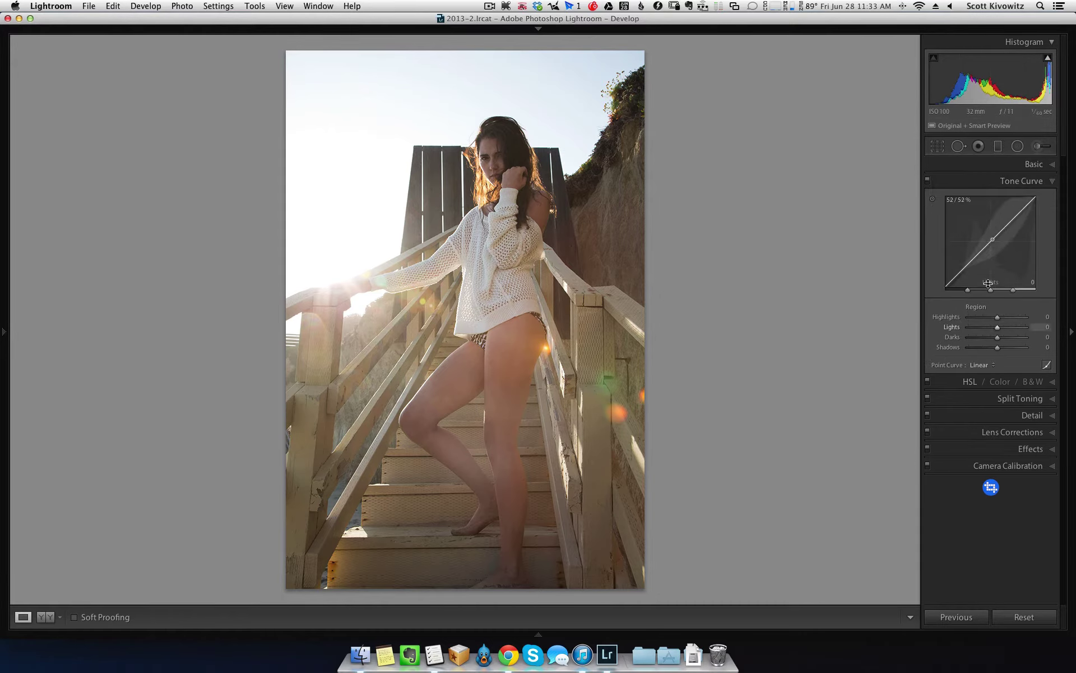
left_click(981, 365)
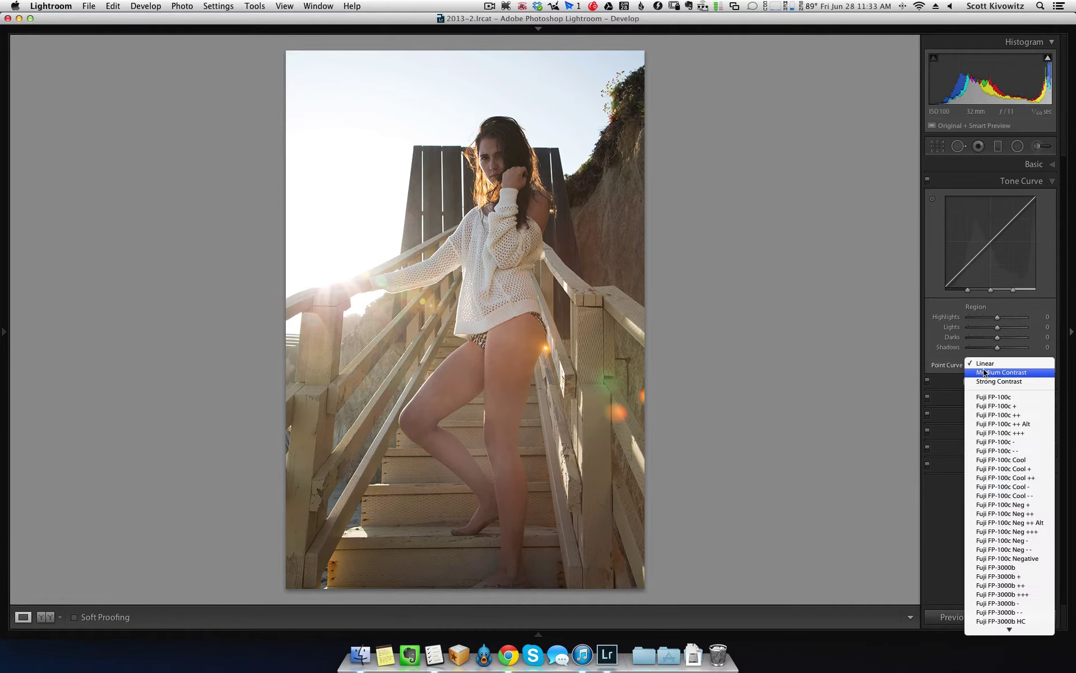
left_click(990, 372)
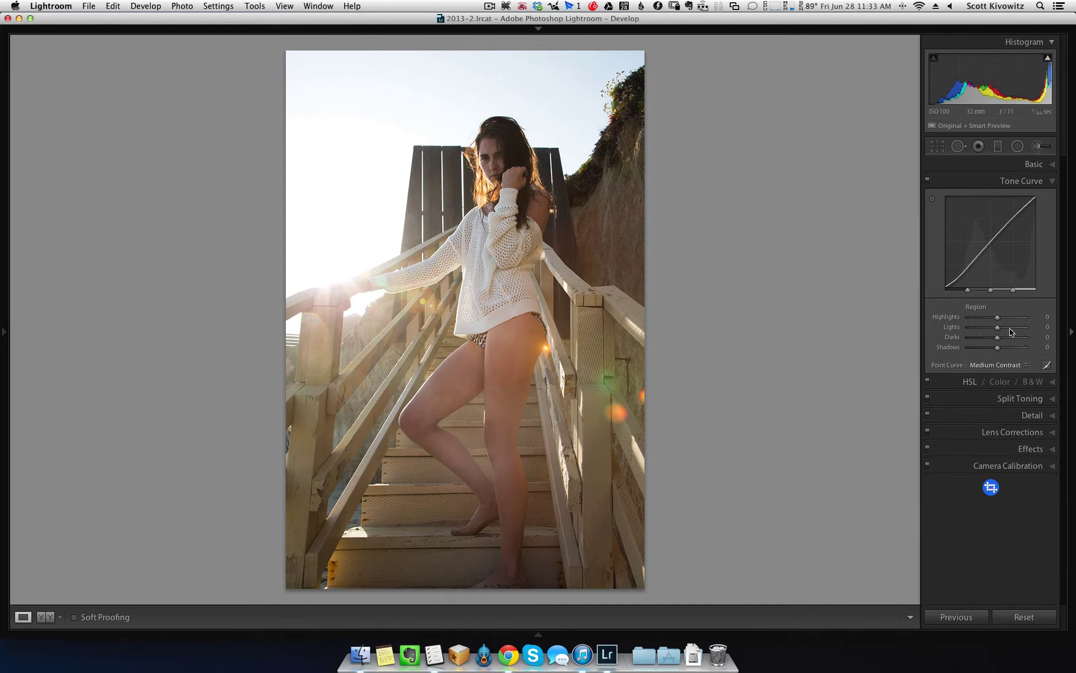
left_click(1016, 366)
left_click(1016, 373)
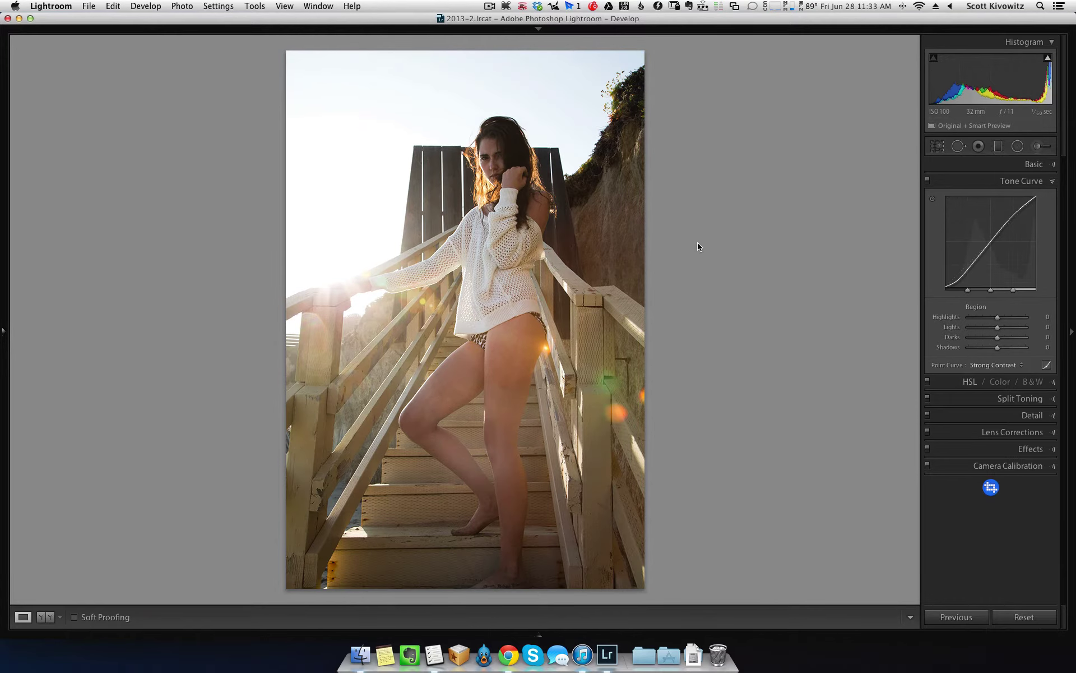
left_click(984, 365)
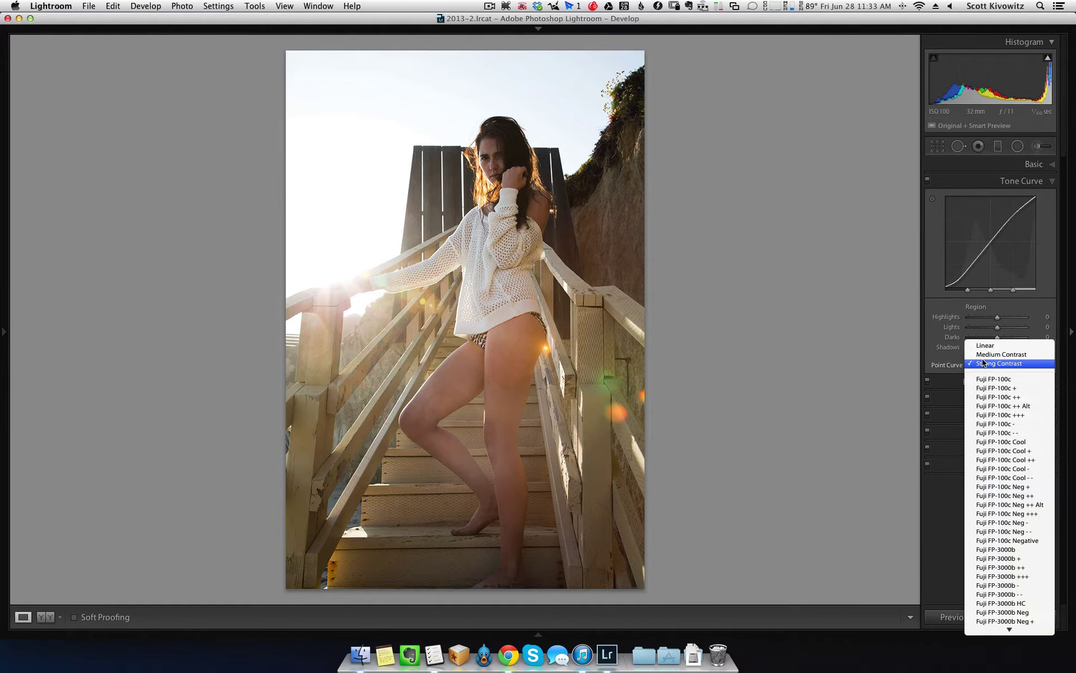
left_click(982, 355)
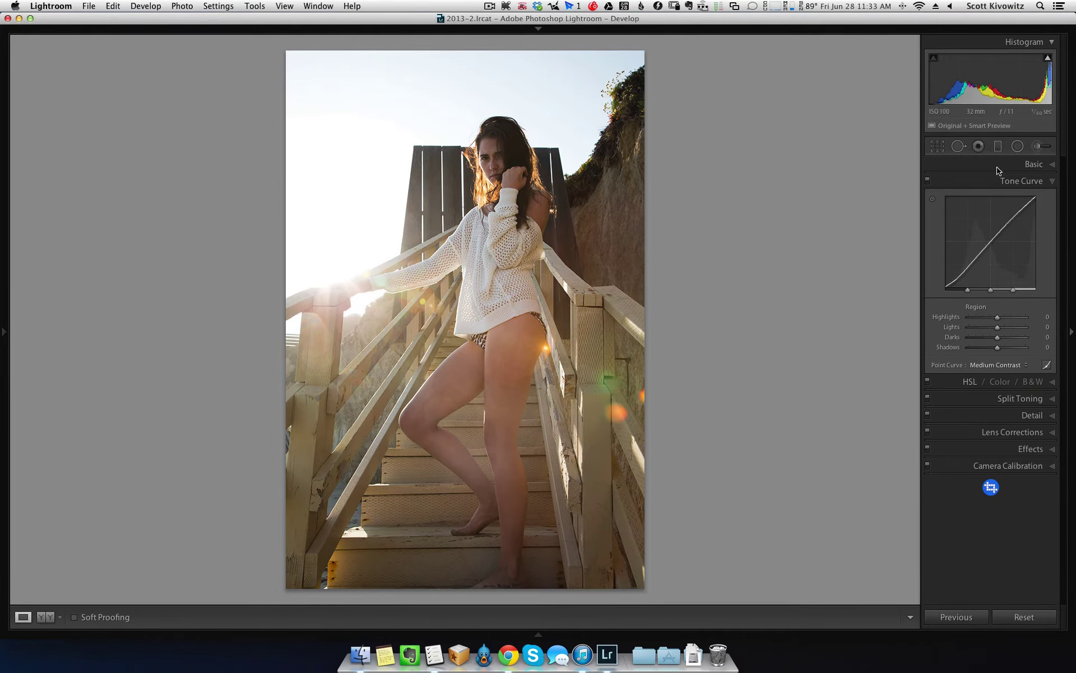
- Set Whites to -60 and Blacks to -38 in the basic adjustments, using the clipping preview as a guide
left_click(1031, 164)
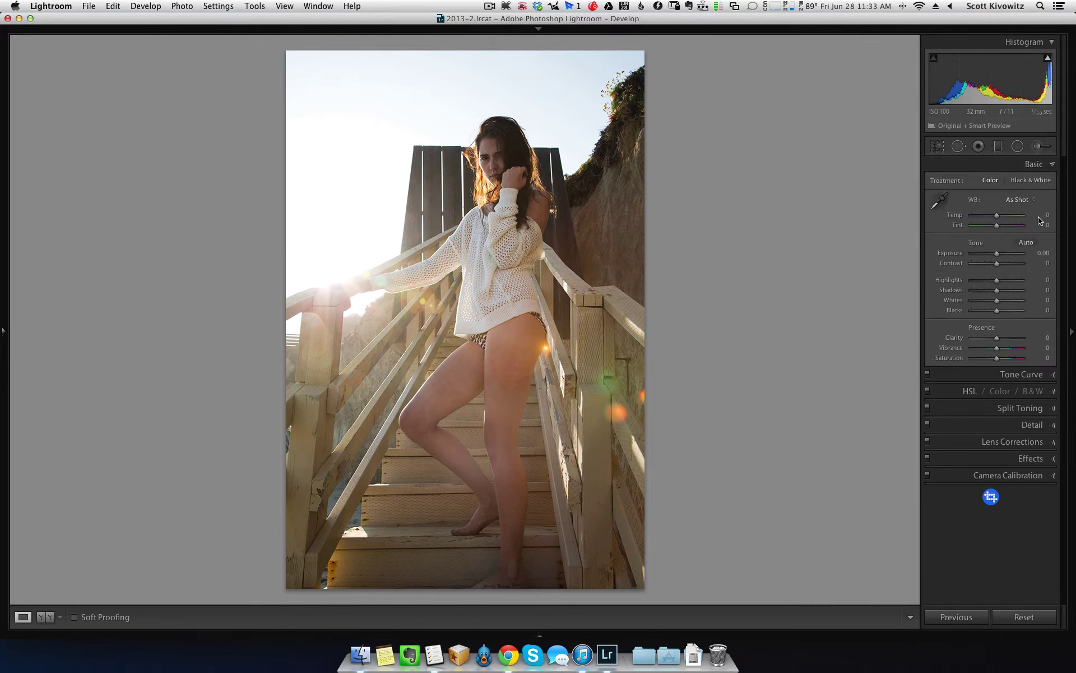
key("alt")
left_click(998, 302, "alt")
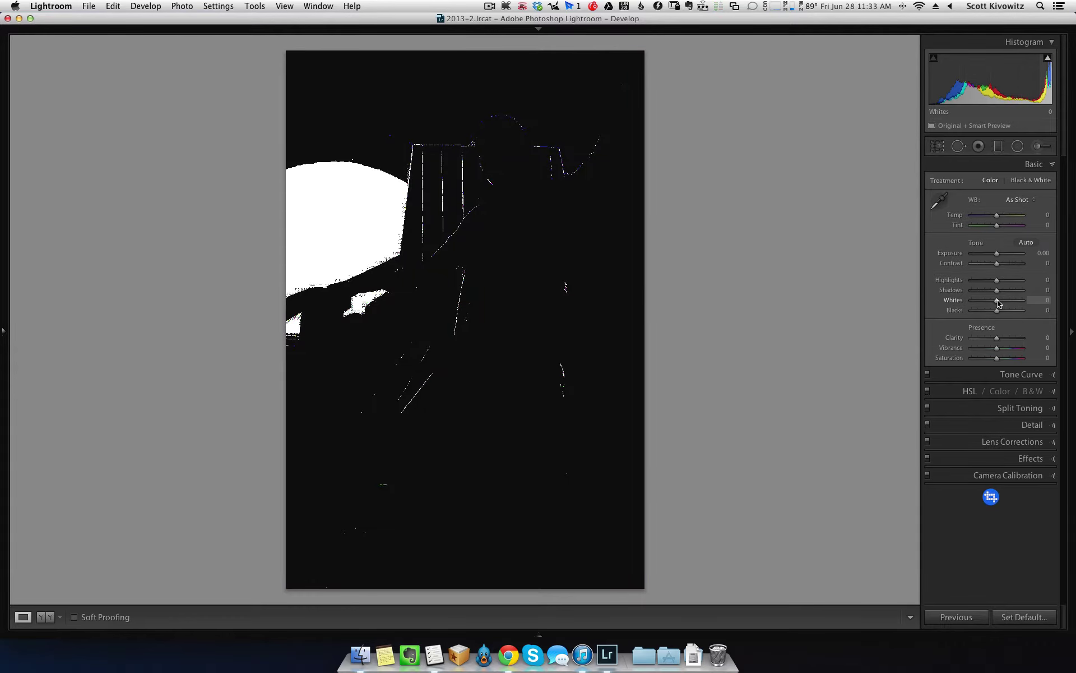
left_click_drag(998, 301, 978, 301)
left_click_drag(973, 303, 982, 305)
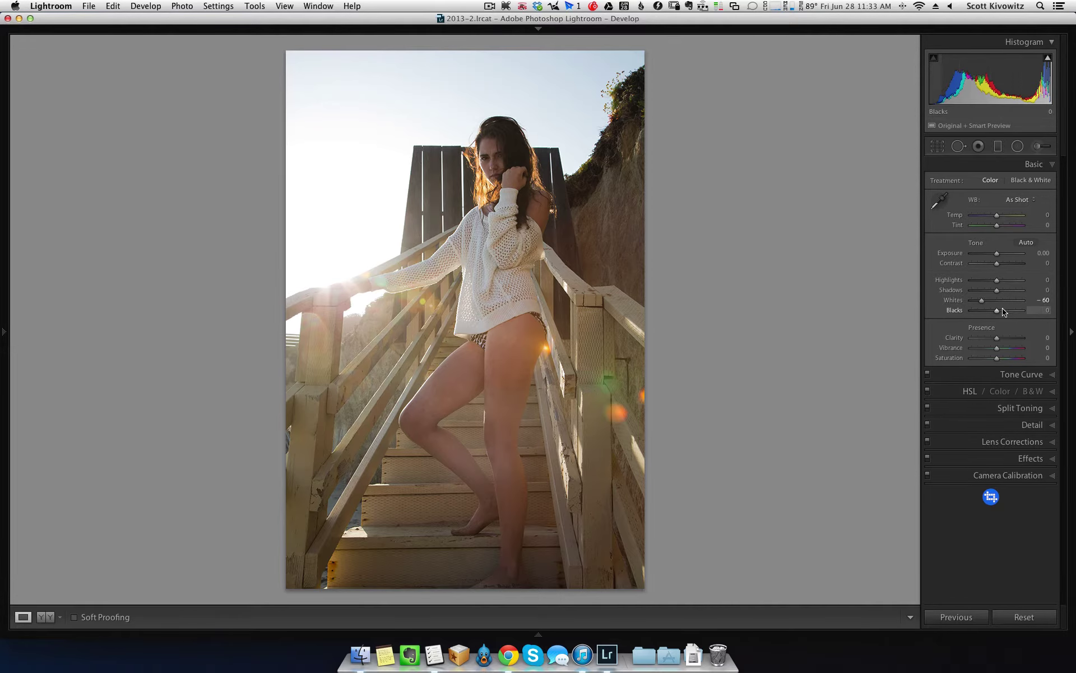
left_click(998, 311, "alt")
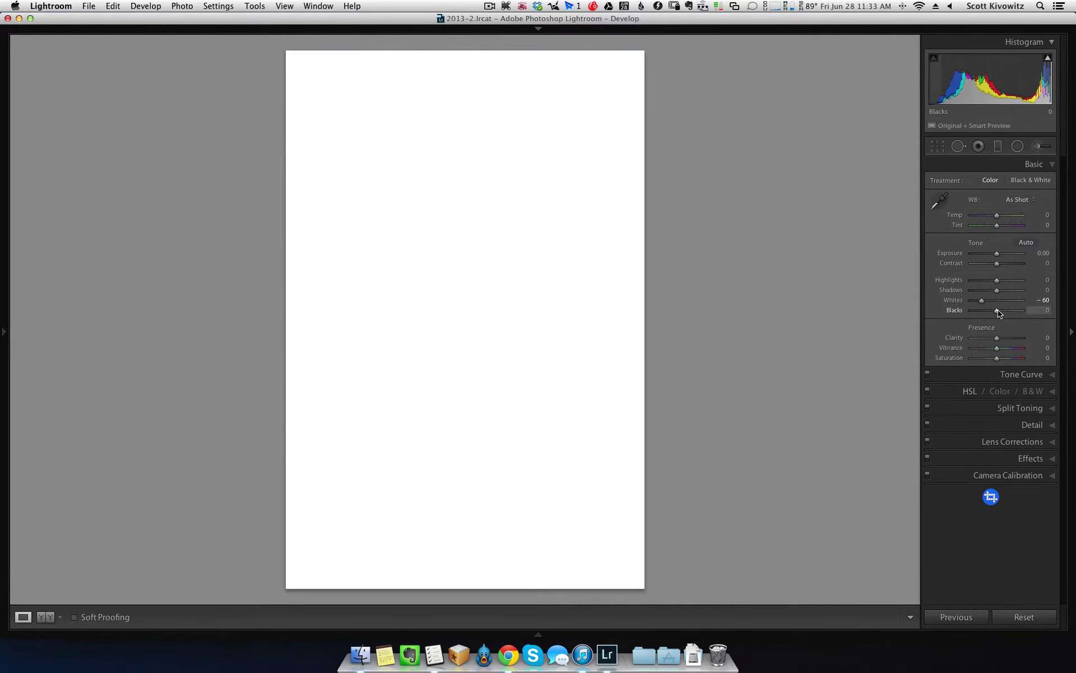
left_click_drag(999, 312, 984, 314)
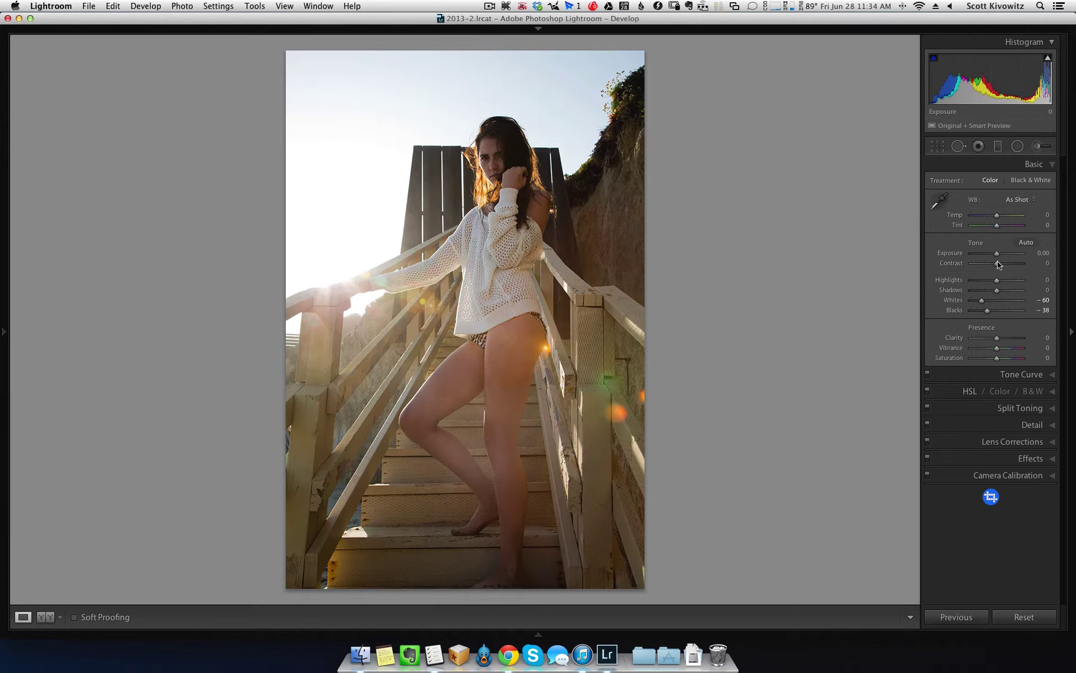
- Set Highlights to +100, Shadows to +29 and Contrast to +18 in the basic adjustments
left_click_drag(997, 280, 1026, 282)
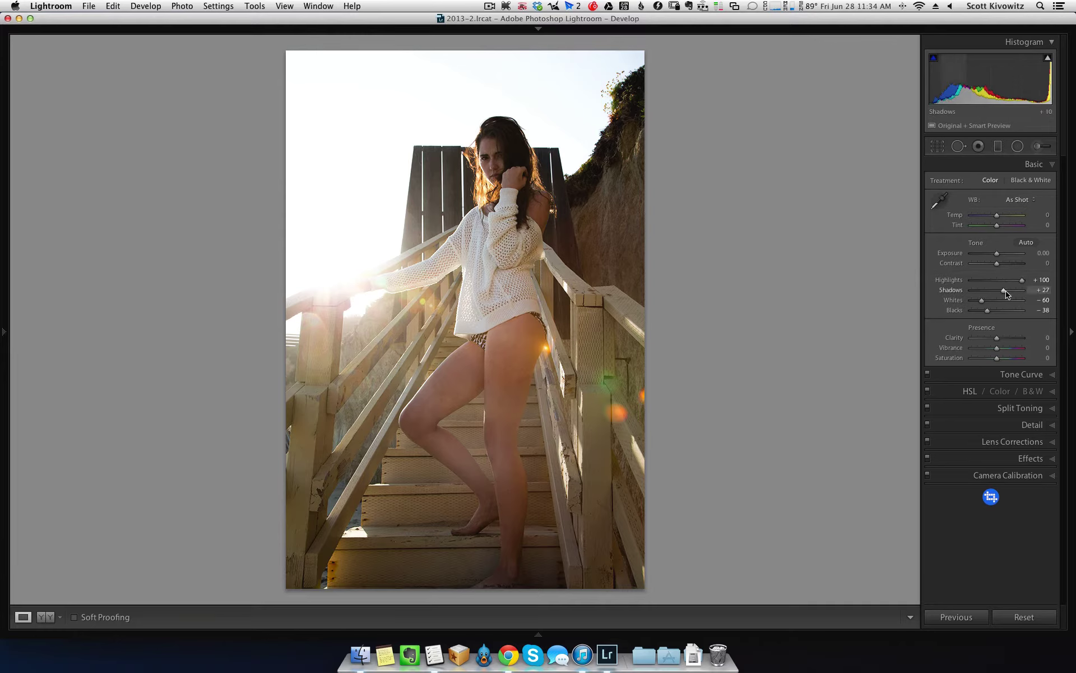
left_click_drag(1007, 294, 1004, 270)
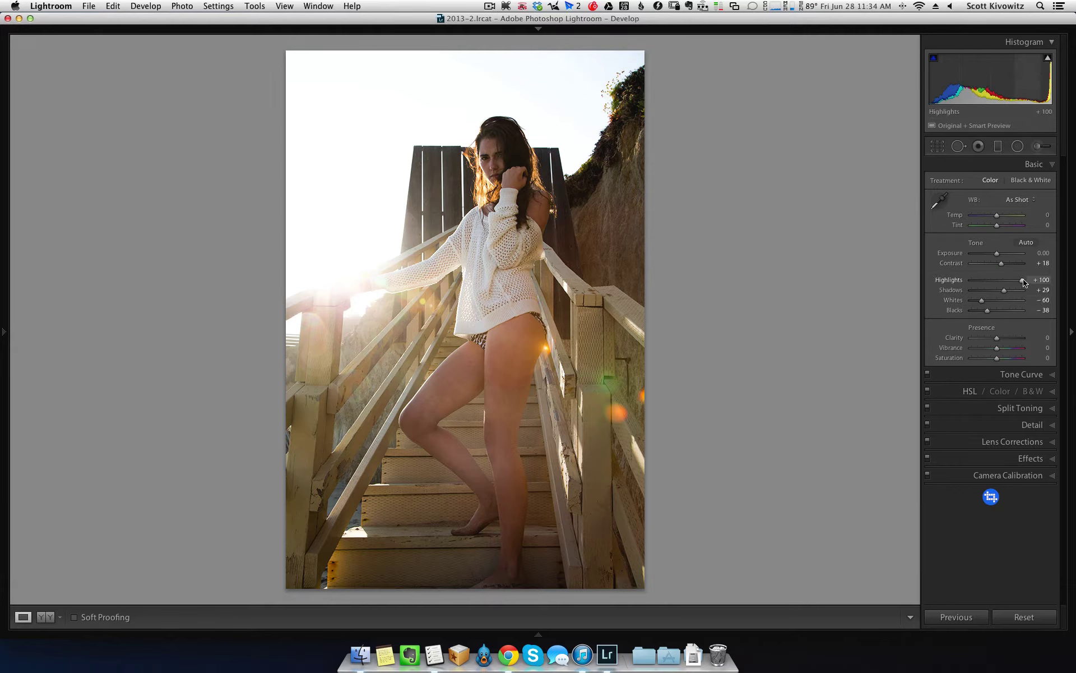
mouse_move(1048, 59)
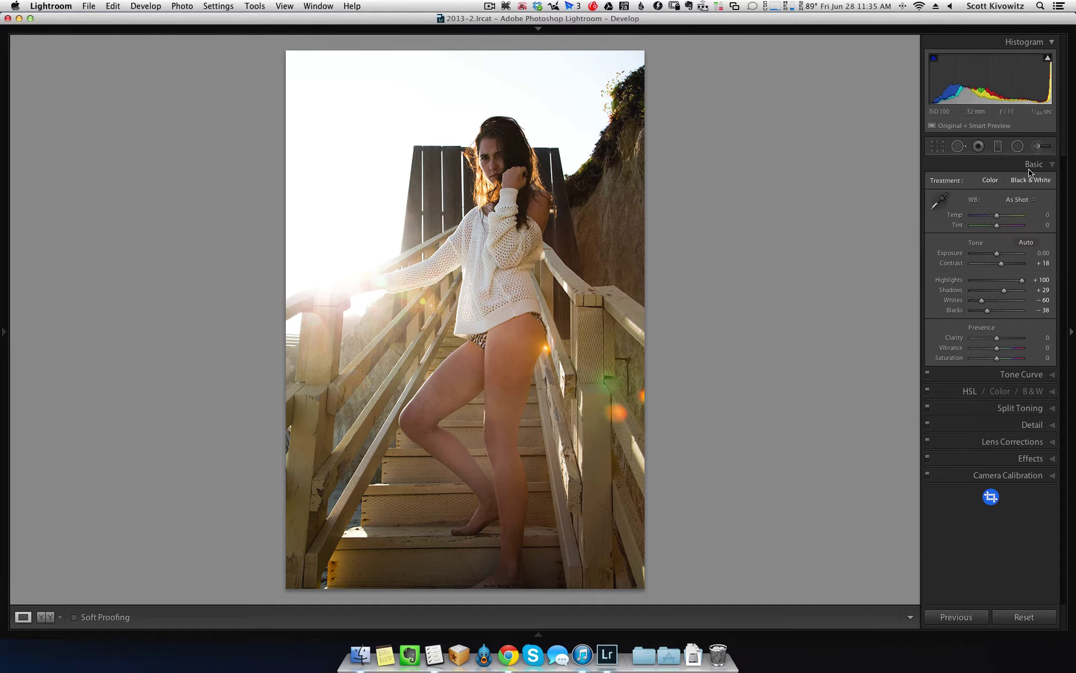
left_click(1039, 146)
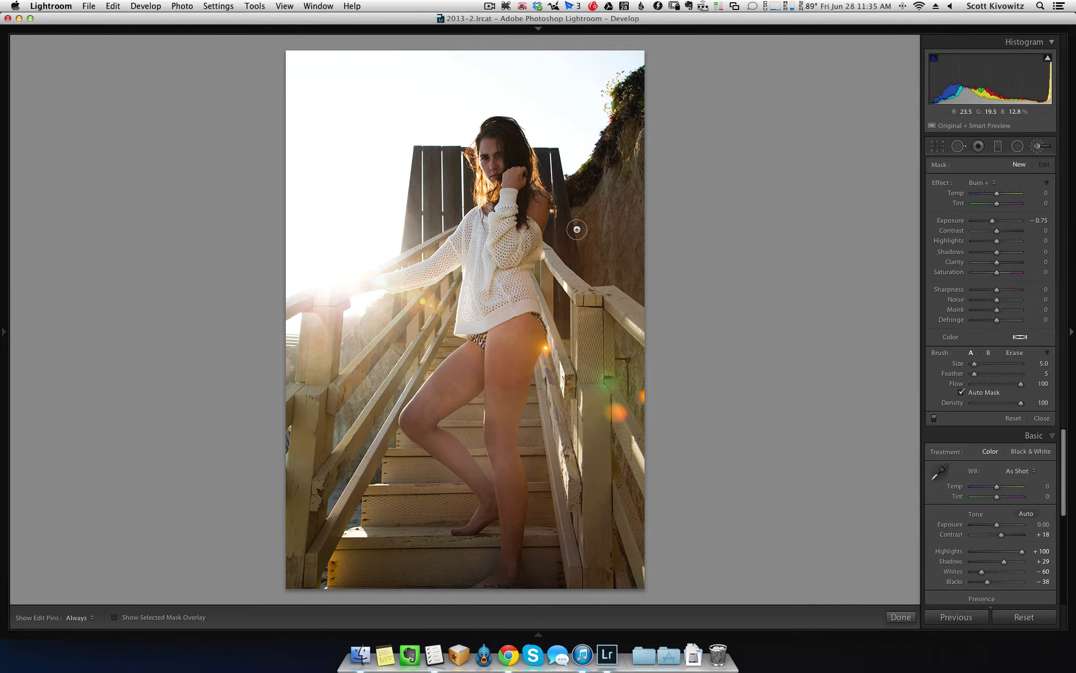
key("bracketright")
key("bracketright")
key("bracketright")
key("bracketright")
key("bracketright")
key("bracketright")
key("bracketright")
key("bracketright")
key("bracketright")
- Draw an elliptical Radial Filter around the woman, reaching from the top of her head to below her knees
left_click(1017, 147)
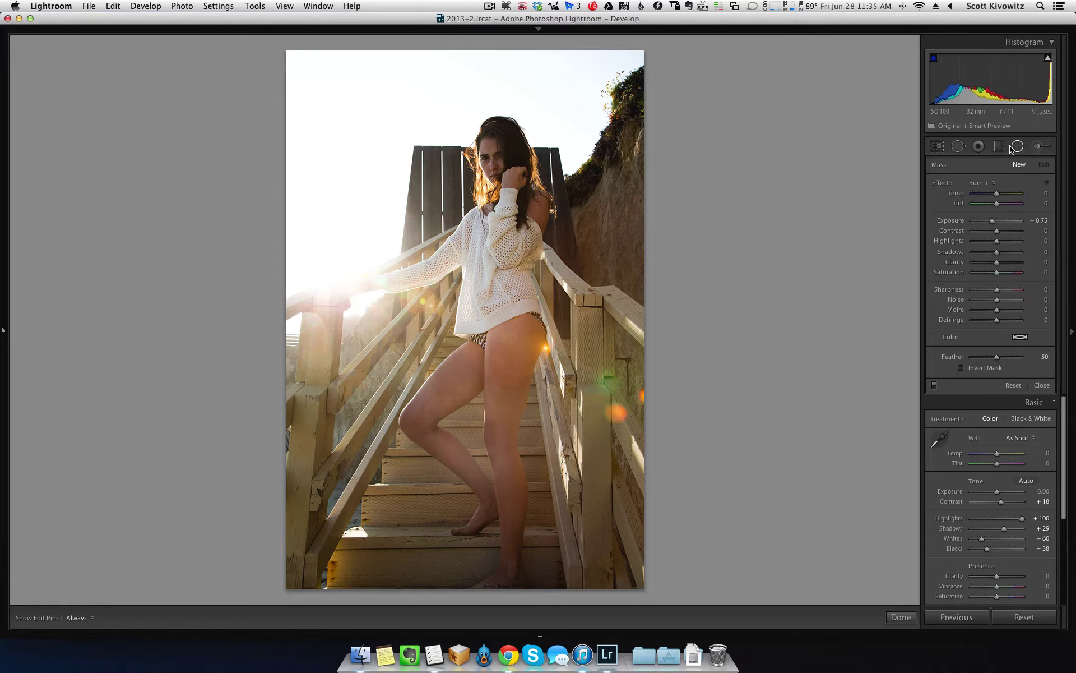
left_click(1015, 147)
left_click(1014, 147)
left_click_drag(463, 205, 570, 387)
left_click_drag(467, 213, 508, 303)
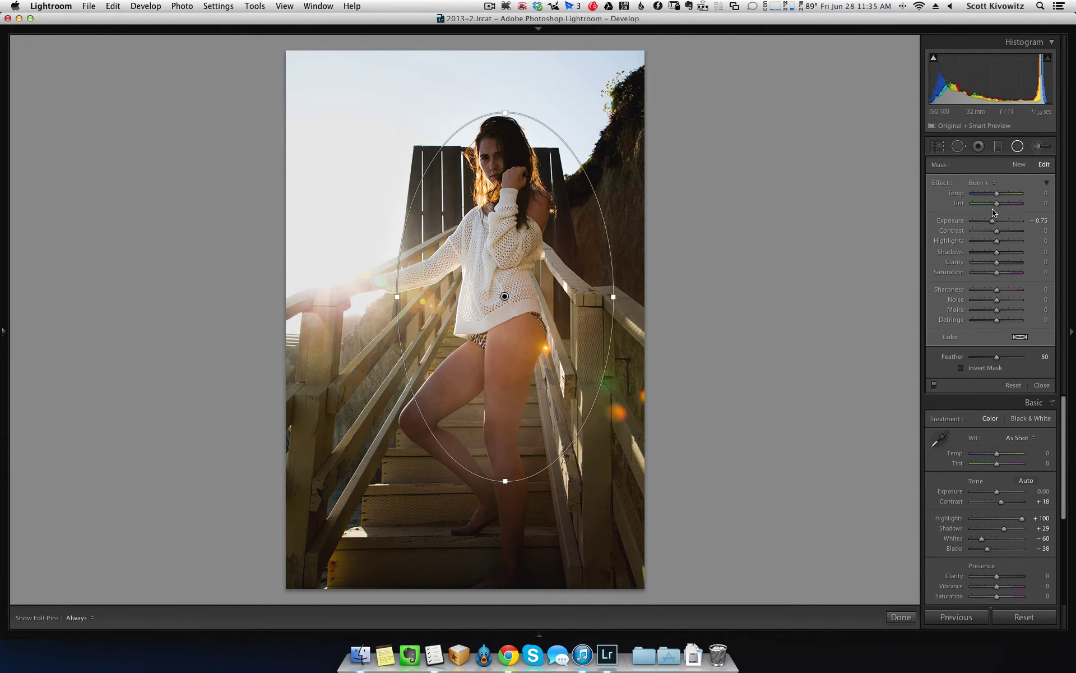
- Reset the radial filter's local effect settings and set its Temp to -45
double_click(958, 222)
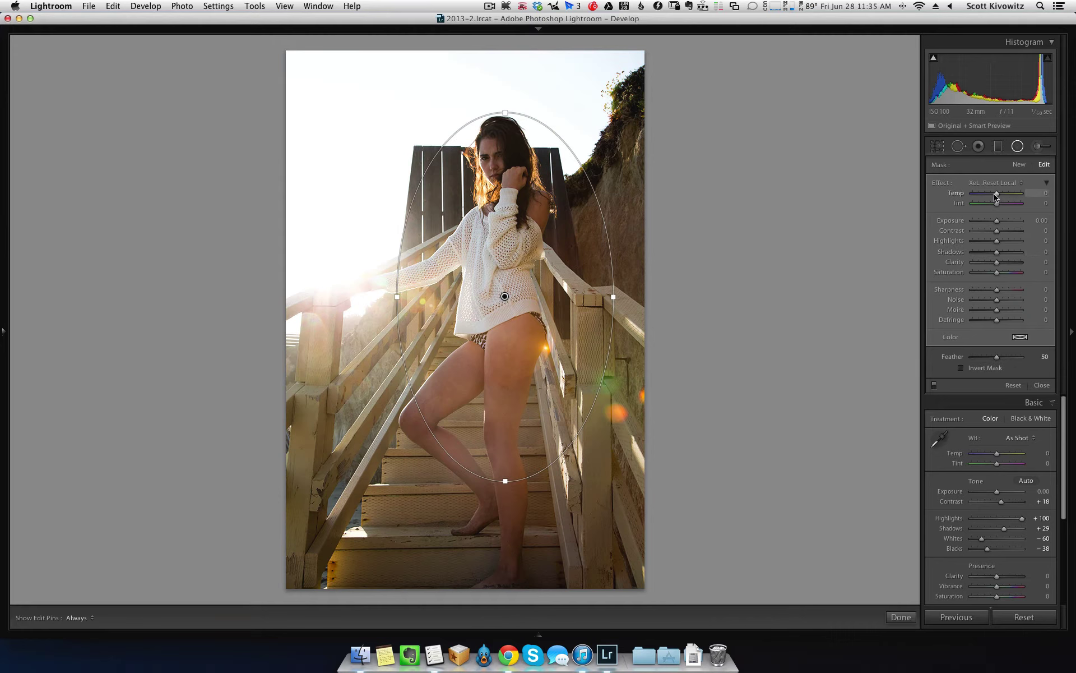
left_click_drag(996, 194, 992, 194)
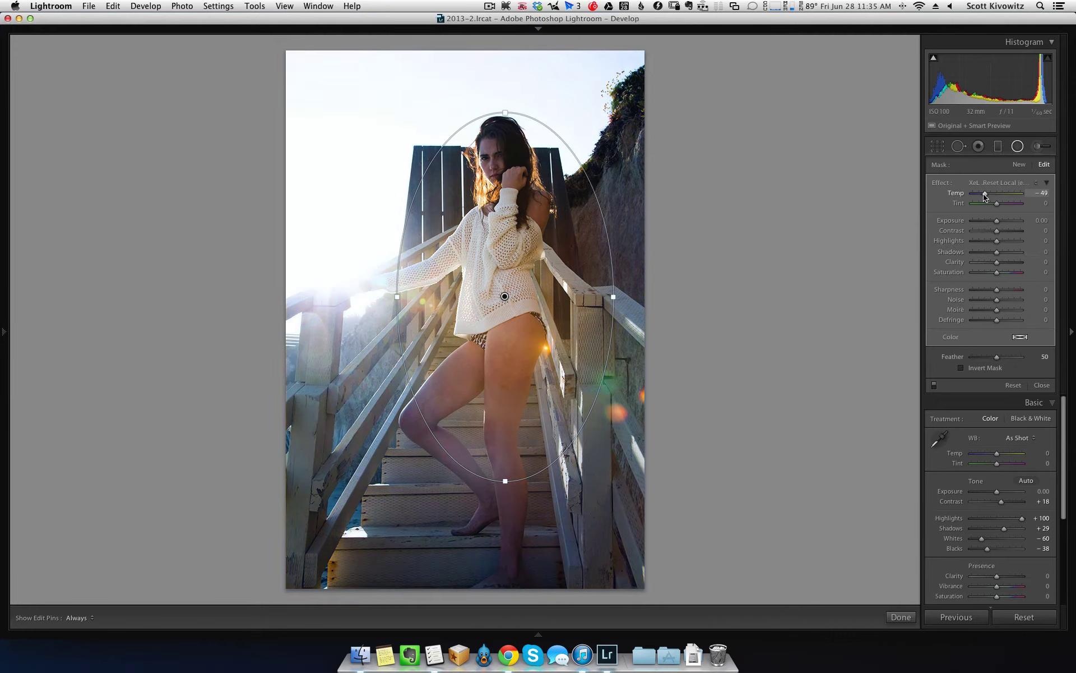
left_click_drag(985, 197, 987, 196)
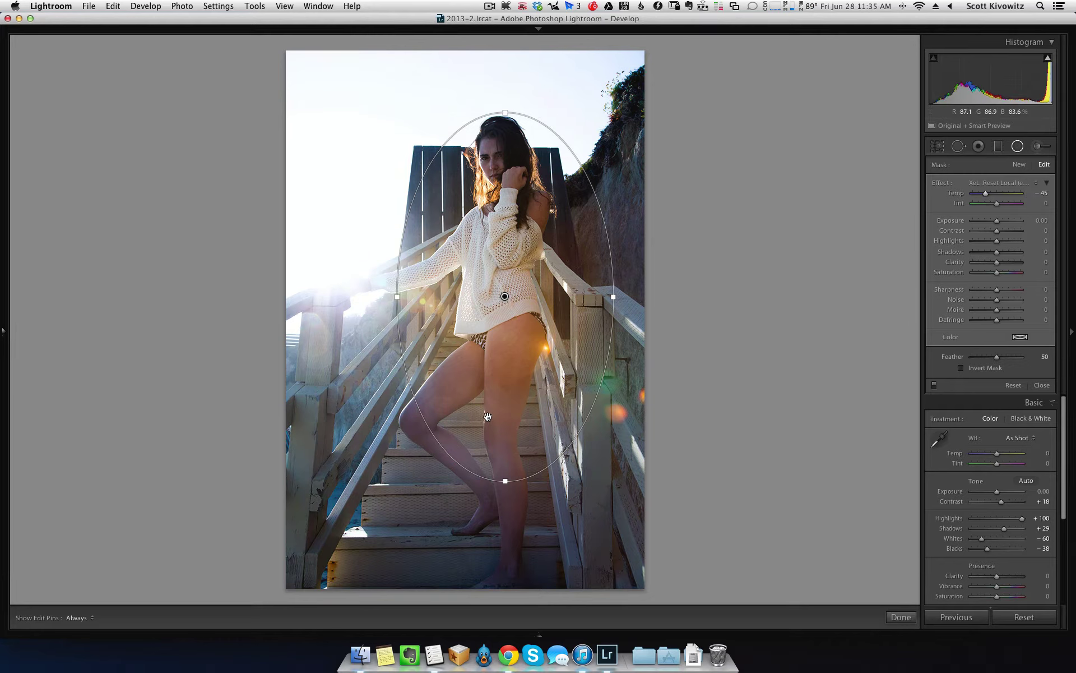
- Stretch the radial filter over the full photo height, narrow it and centre it on the woman's body
left_click_drag(505, 481, 512, 599)
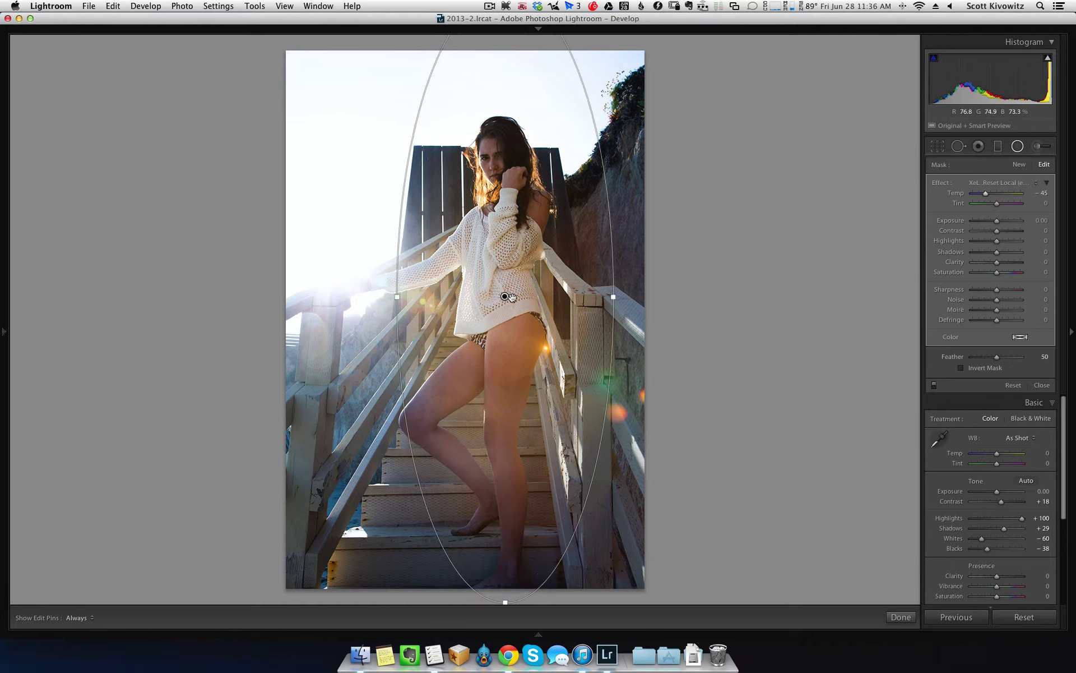
left_click_drag(509, 296, 493, 305)
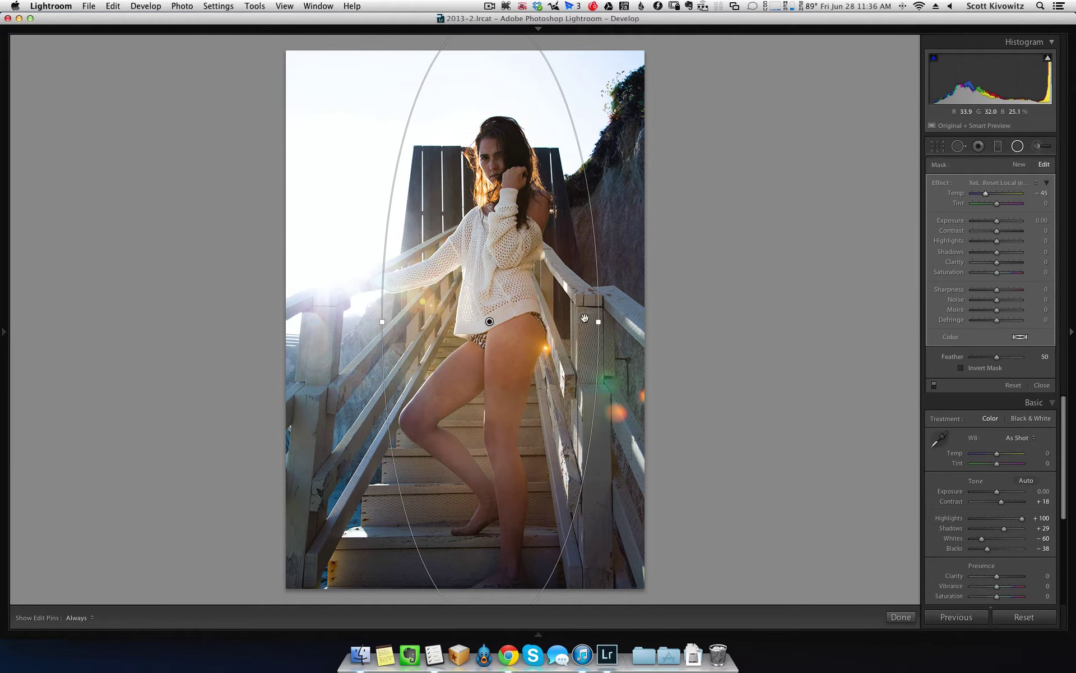
left_click_drag(598, 321, 575, 323)
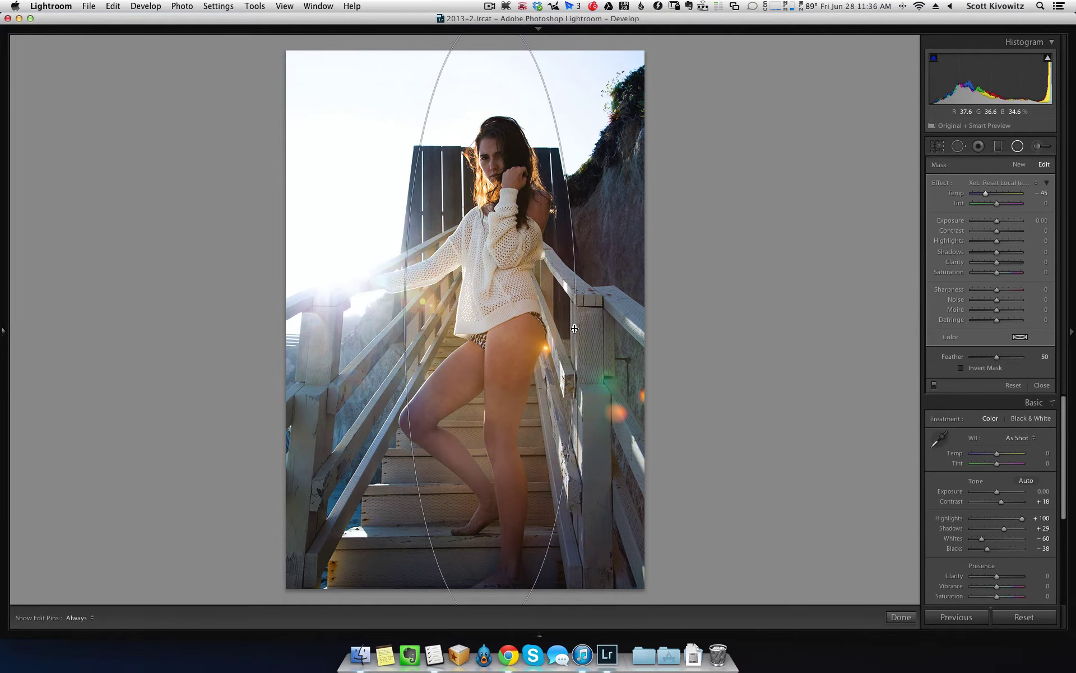
left_click_drag(490, 323, 480, 325)
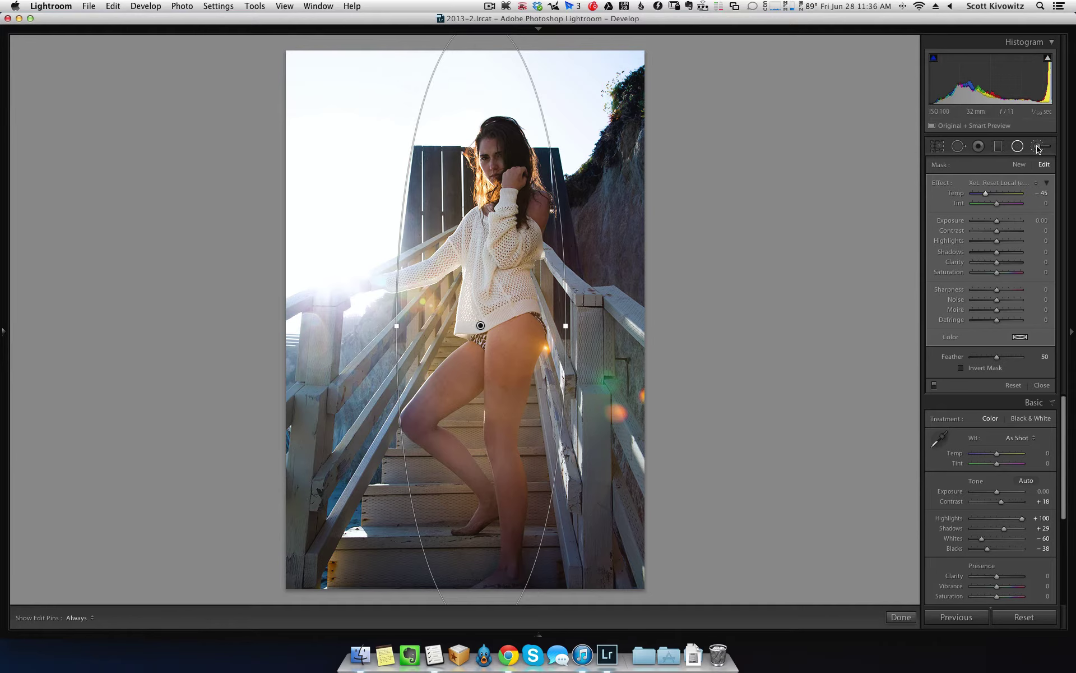
- Raise the existing radial filter's Temp to about -24 for a weaker cooling effect, and exit the filter
left_click(1018, 147)
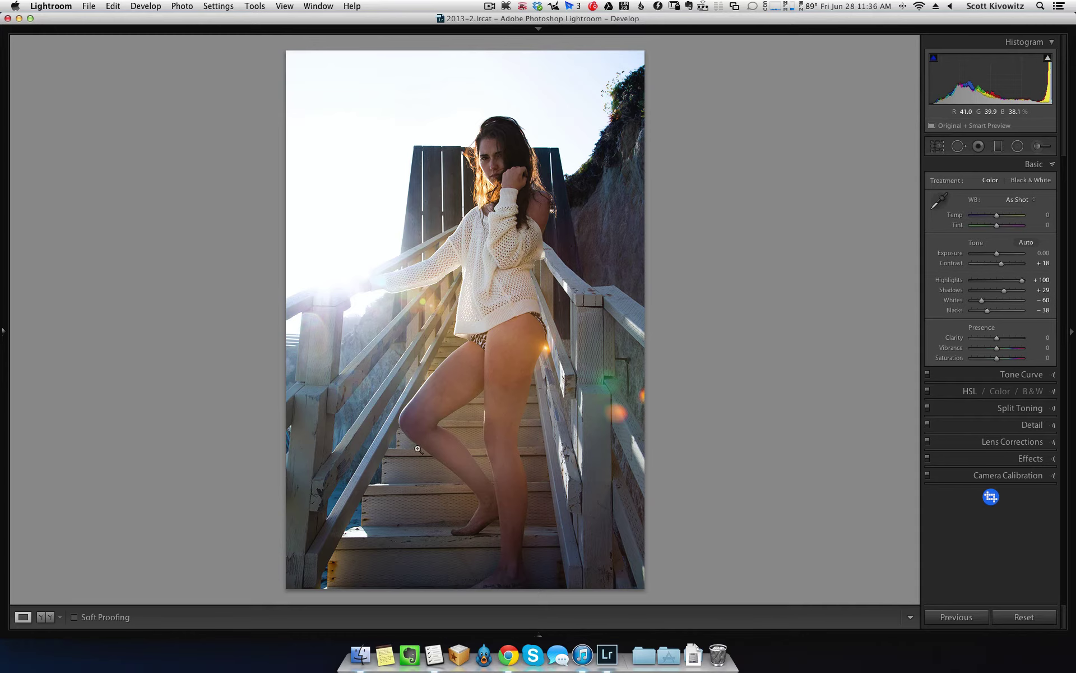
left_click(1017, 146)
left_click_drag(482, 325, 564, 42)
left_click_drag(997, 193, 993, 198)
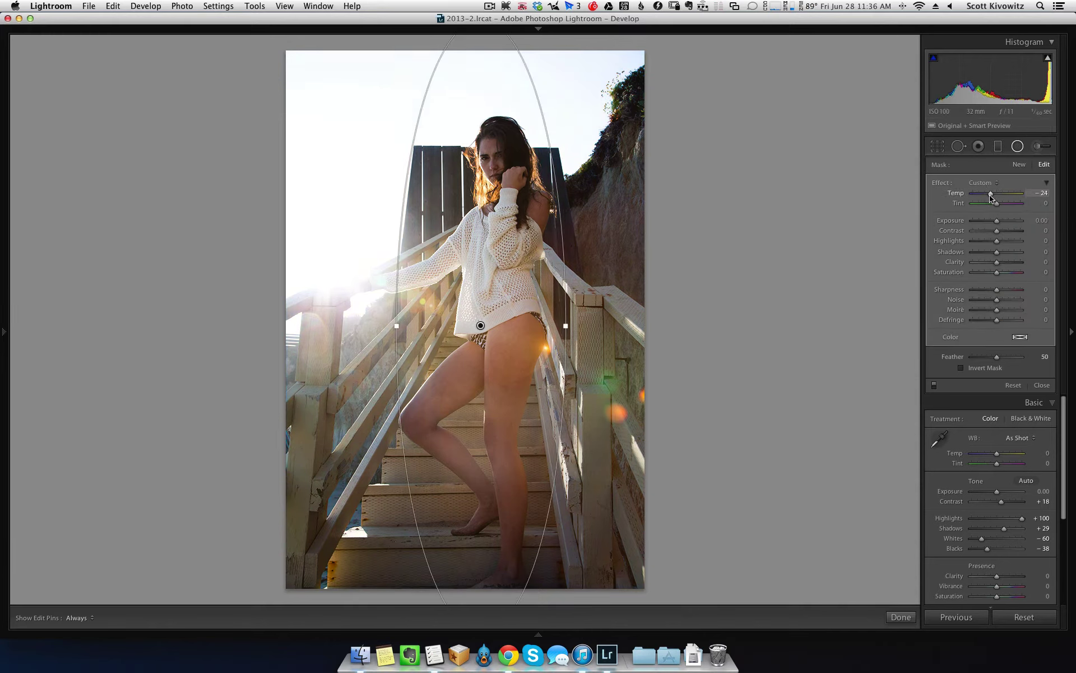
left_click(1018, 146)
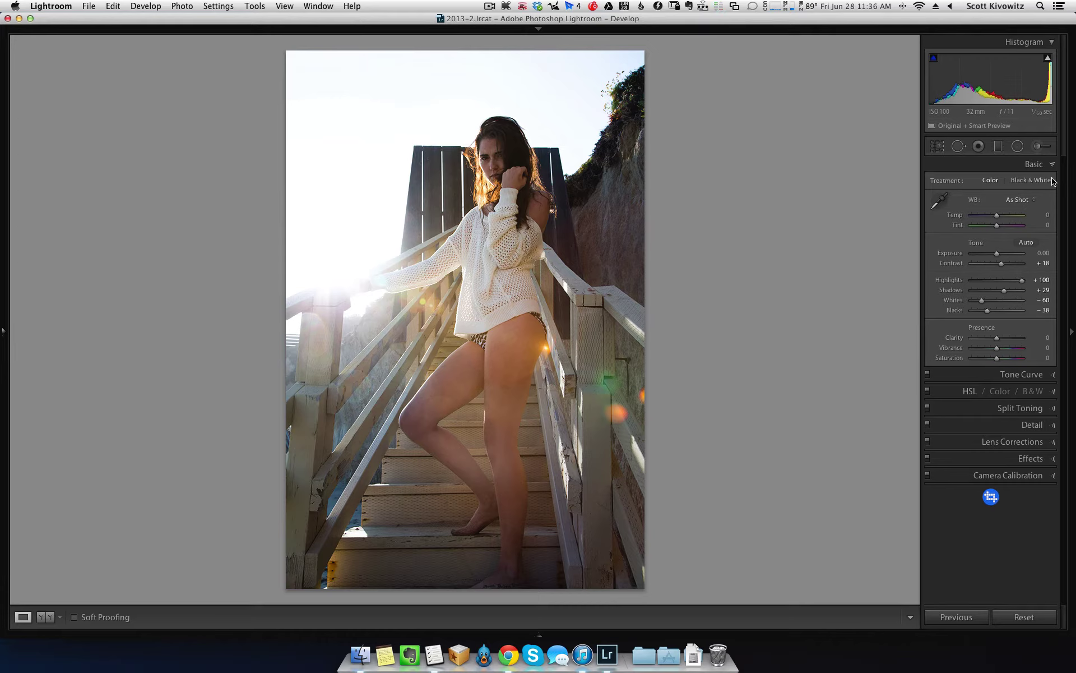
- Compare the before and after versions of the photo several times, ending on the edited version
key("backslash")
key("backslash")
key("backslash")
key("backslash")
key("backslash")
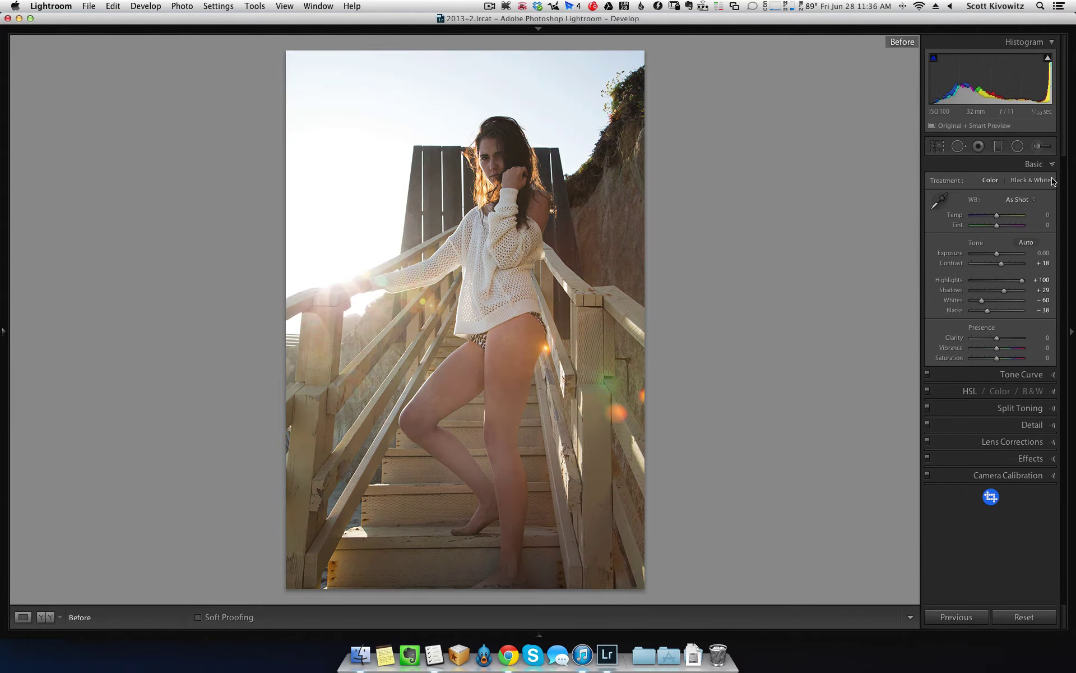
key("backslash")
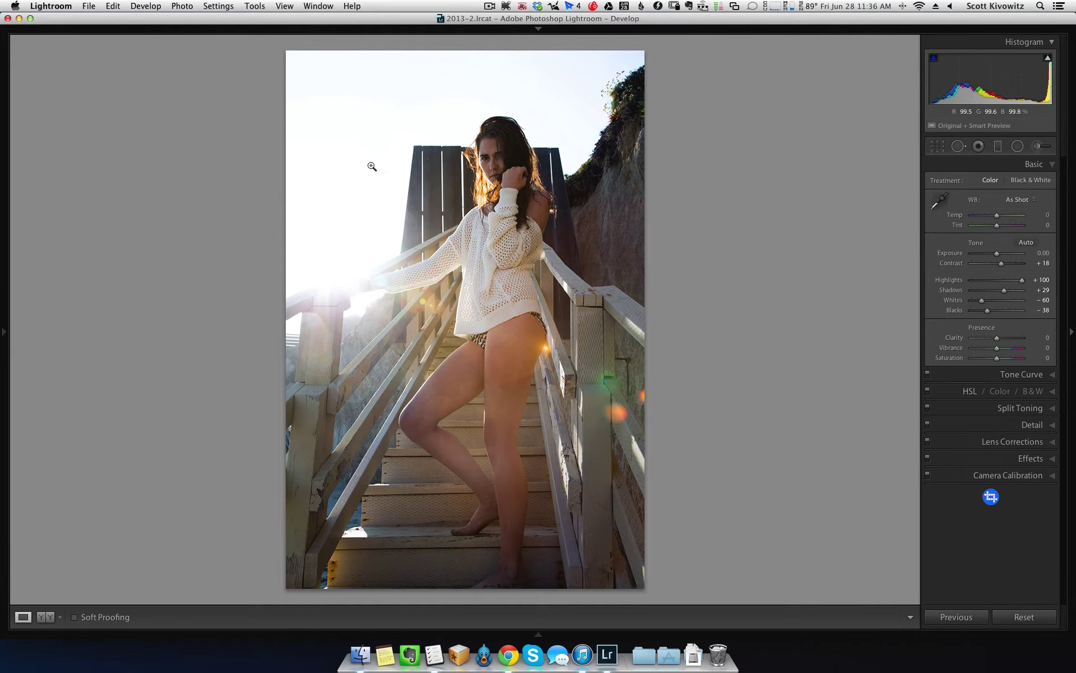
- Open a copy of the photo with Lightroom adjustments in Perfect Photo Suite 7 as a 16-bit ProPhoto RGB PSD at 300 resolution
right_click(419, 152)
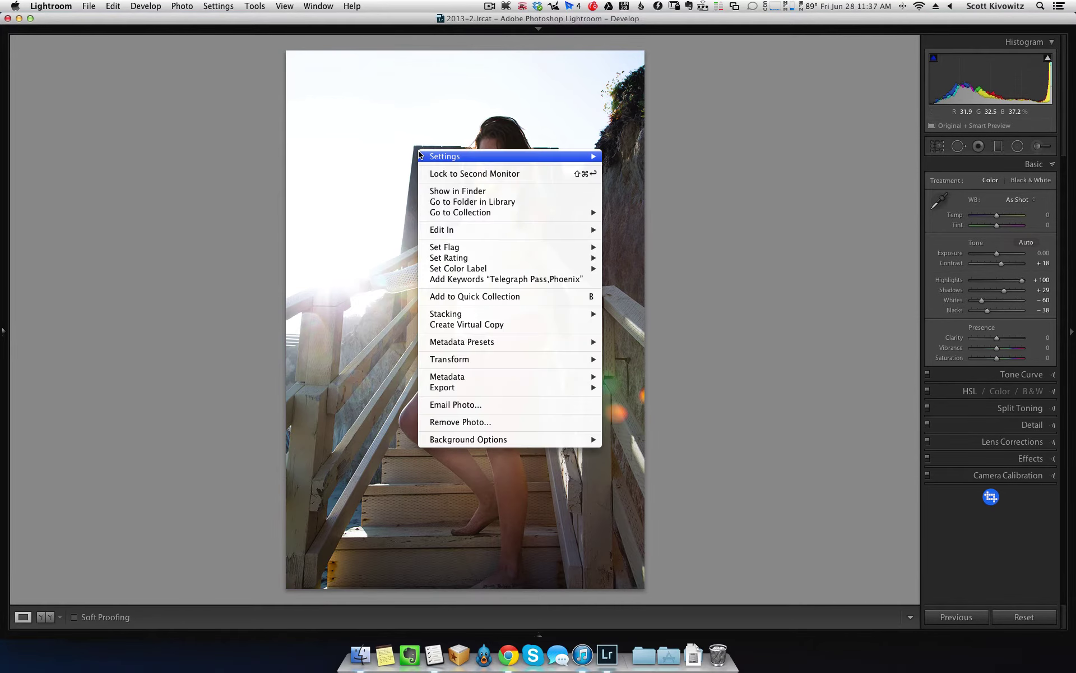
mouse_move(540, 229)
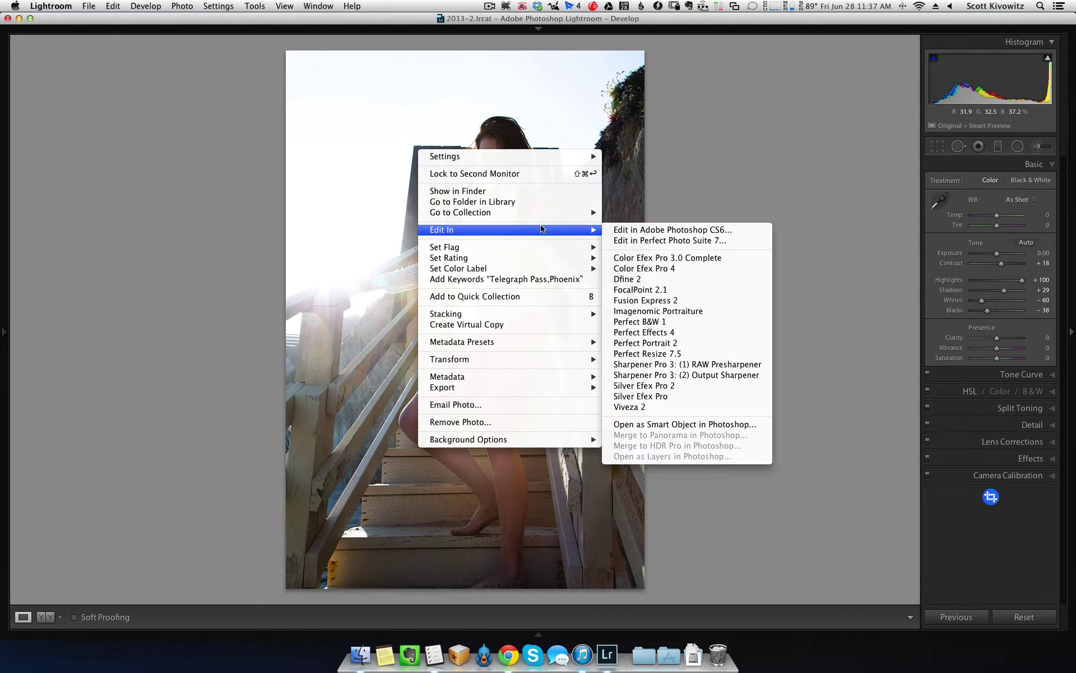
left_click(643, 241)
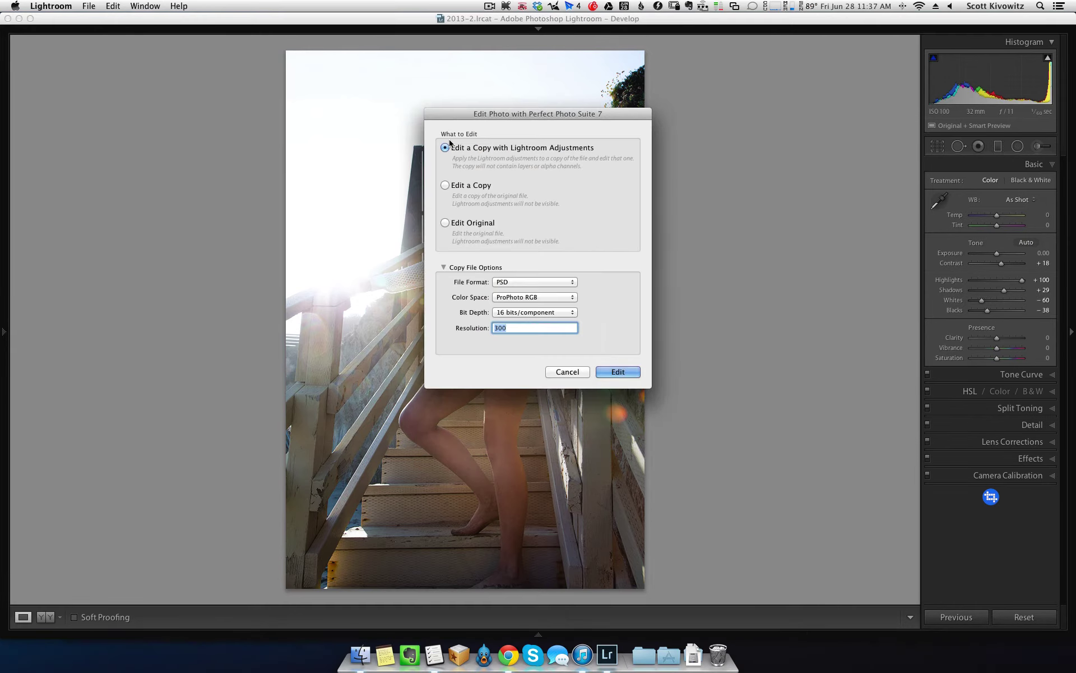
left_click(617, 372)
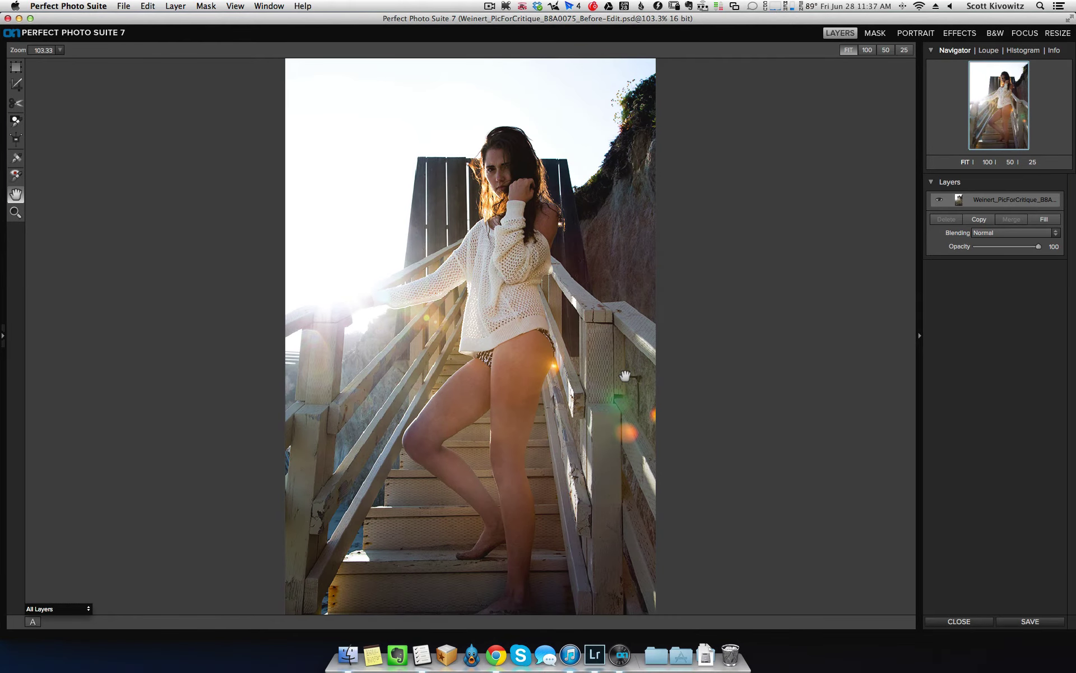
- Open the photo in the Mask module and mask out the white sky with the quick mask brush
left_click(872, 35)
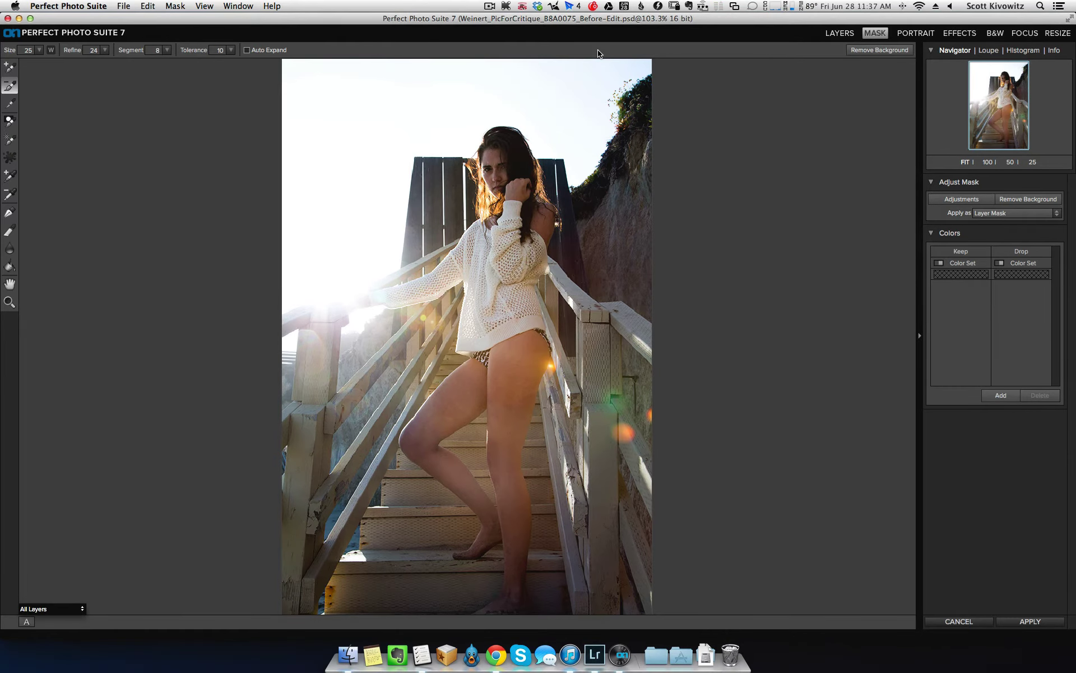
mouse_move(573, 106)
left_mouse_down()
mouse_move(479, 84)
mouse_move(320, 171)
mouse_move(337, 255)
mouse_move(361, 129)
mouse_move(462, 84)
mouse_move(566, 74)
mouse_move(568, 105)
left_mouse_up()
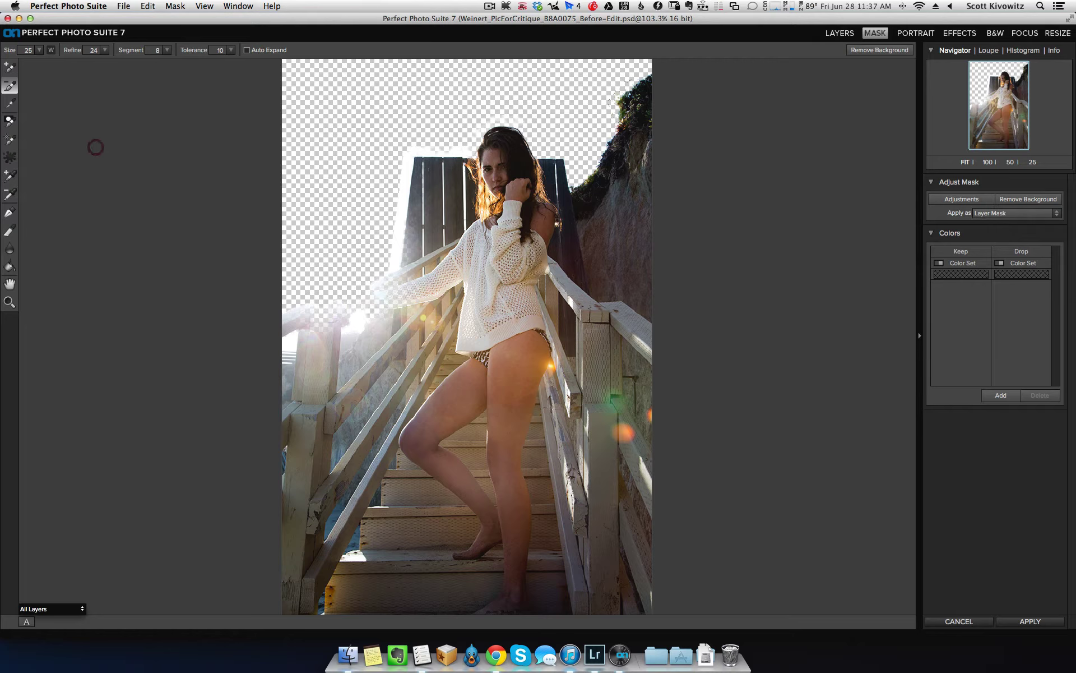
- Paint the glowing hand and adjoining railing back into the mask with the masking brush in Paint In mode at size 70
key("m")
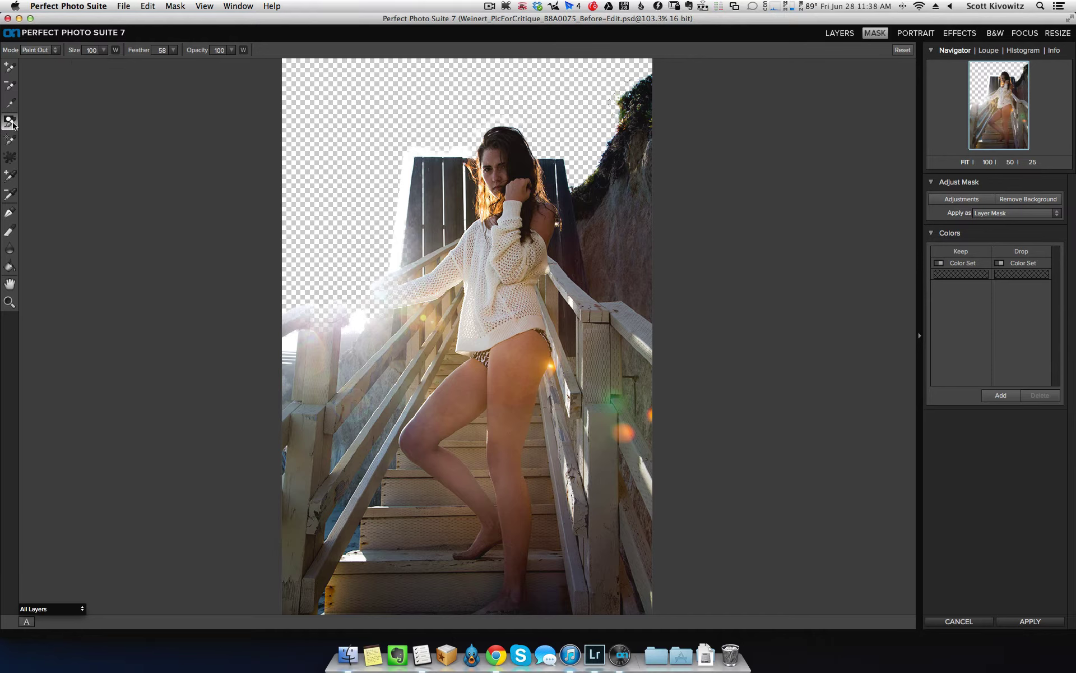
left_click(55, 50)
left_click(59, 60)
key("bracketleft")
key("bracketleft")
key("bracketleft")
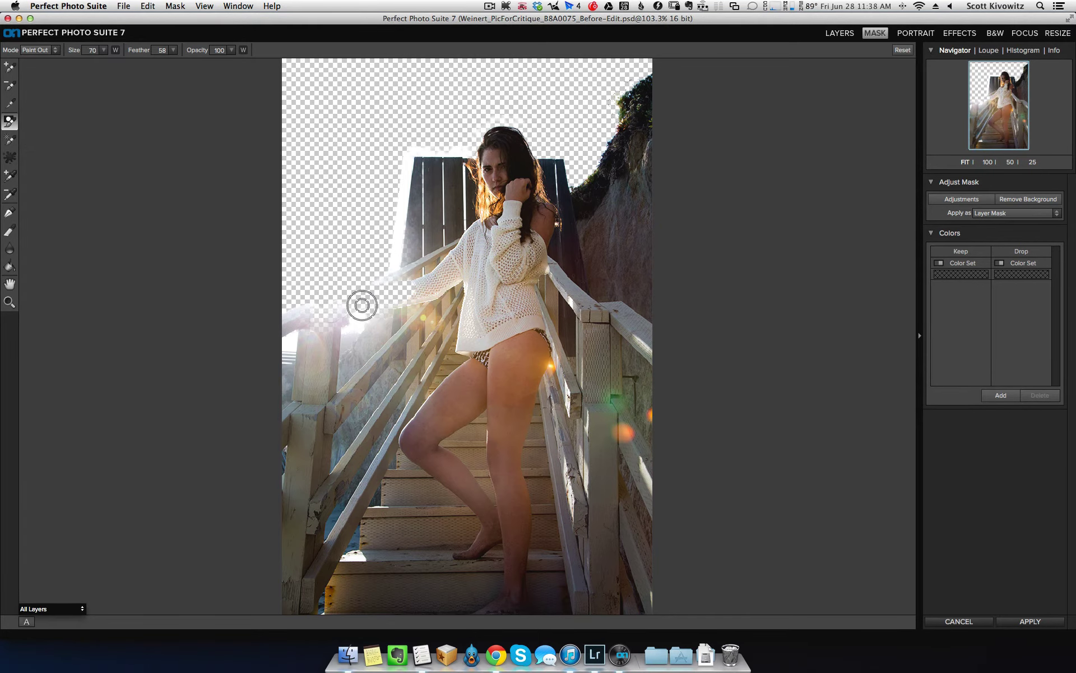
left_click(38, 51)
left_click(41, 68)
mouse_move(415, 291)
left_mouse_down()
mouse_move(332, 305)
mouse_move(316, 317)
mouse_move(400, 303)
mouse_move(329, 340)
mouse_move(367, 315)
mouse_move(300, 338)
mouse_move(323, 313)
mouse_move(398, 293)
mouse_move(303, 310)
mouse_move(394, 275)
mouse_move(319, 320)
mouse_move(348, 289)
mouse_move(415, 293)
mouse_move(322, 305)
mouse_move(323, 333)
mouse_move(398, 292)
mouse_move(376, 296)
left_mouse_up()
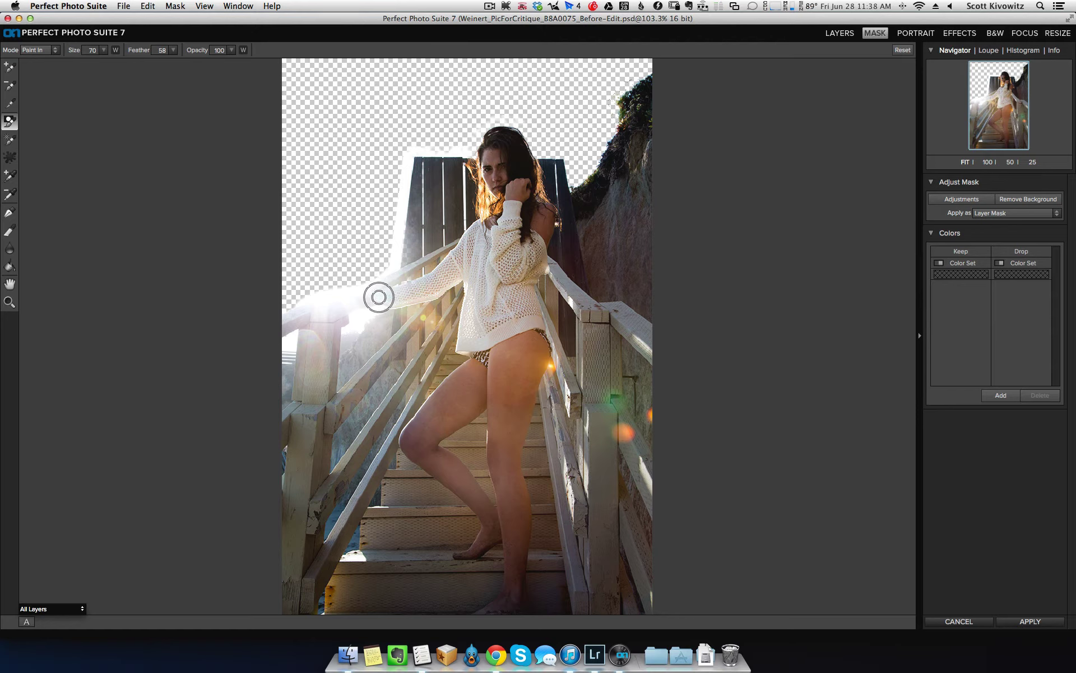
- Paint out the white halo along the top edge of the wooden boards with the masking brush at size 80
left_click(53, 50)
left_click(58, 62)
key("bracketright")
key("bracketright")
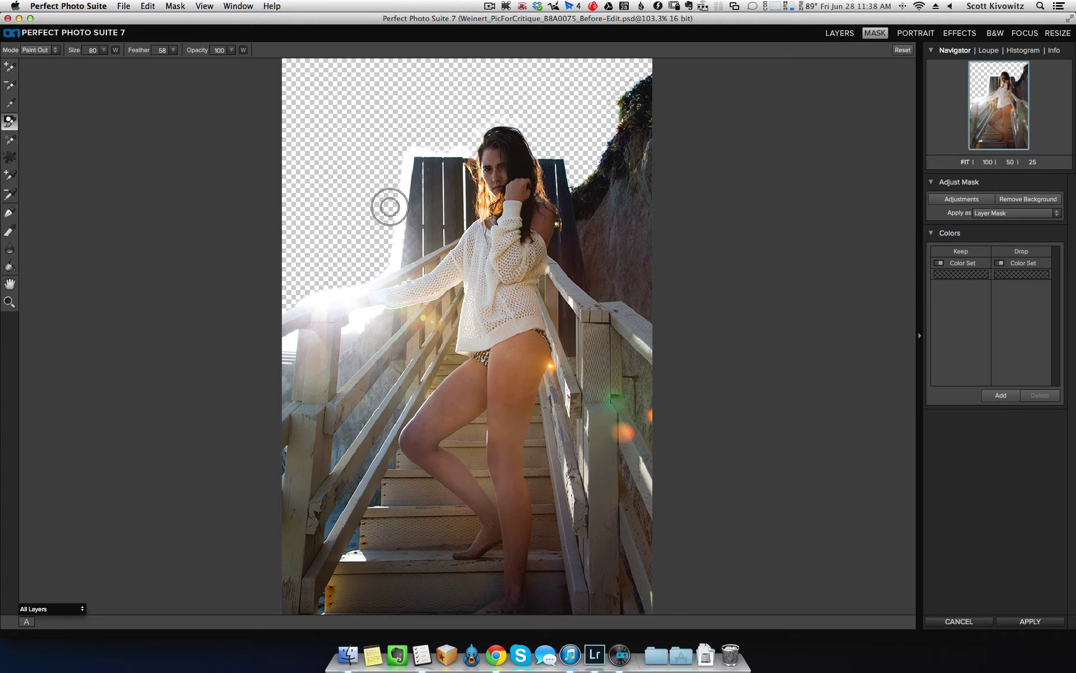
mouse_move(409, 142)
left_mouse_down()
mouse_move(467, 145)
mouse_move(430, 147)
left_mouse_up()
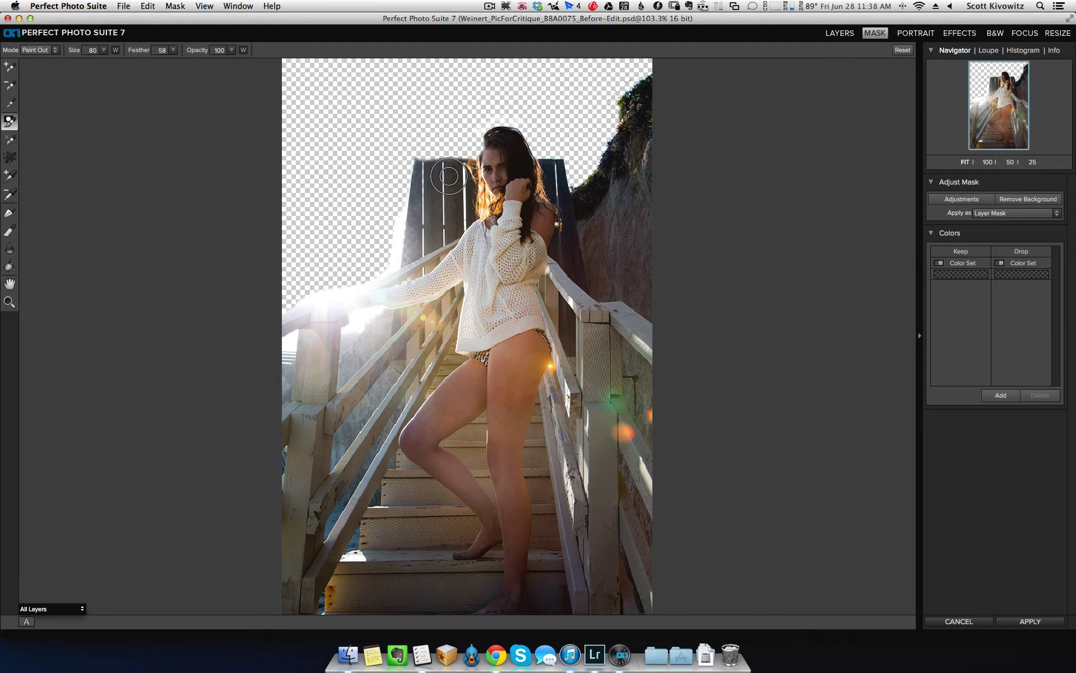
- Clean up the halo along the outer side edge of the wooden boards with the masking brush at size 60, and apply the mask
left_click(40, 50)
left_click(35, 53)
key("bracketleft")
key("bracketleft")
left_click(40, 50)
left_click(37, 63)
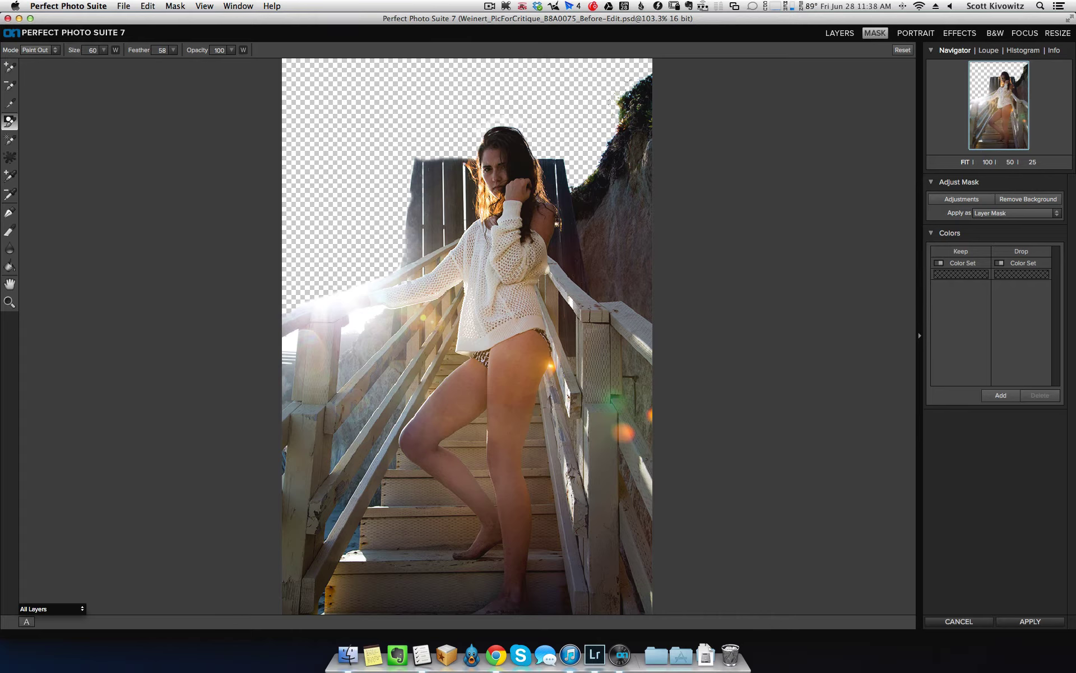
left_click(42, 49)
left_click(52, 67)
left_click(1026, 622)
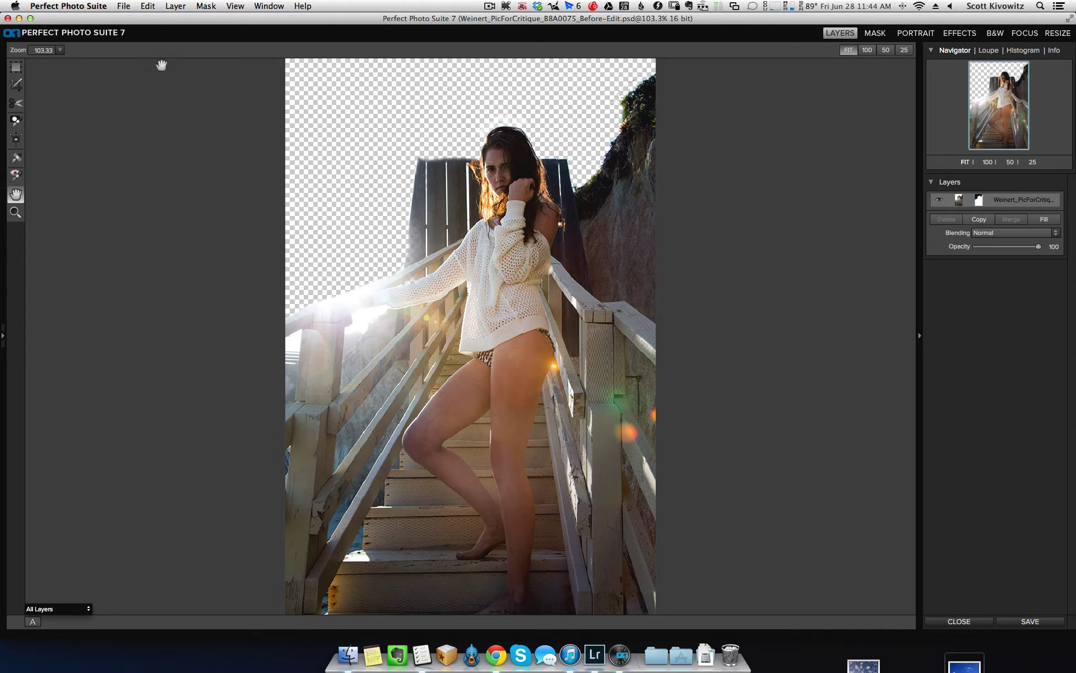
- Add bright-blue-sky-with-a-few-tiny-white-clouds.jpg from the Desktop as a layer and place the masked portrait layer above it
left_click(125, 6)
left_click(138, 42)
left_click(504, 158)
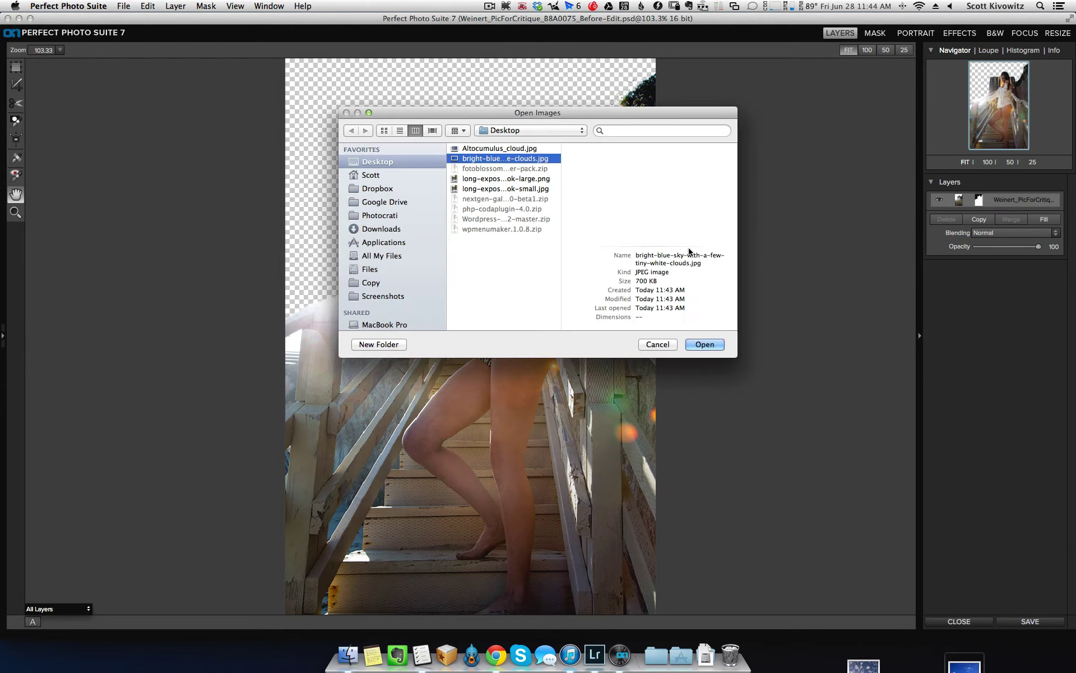
left_click(696, 345)
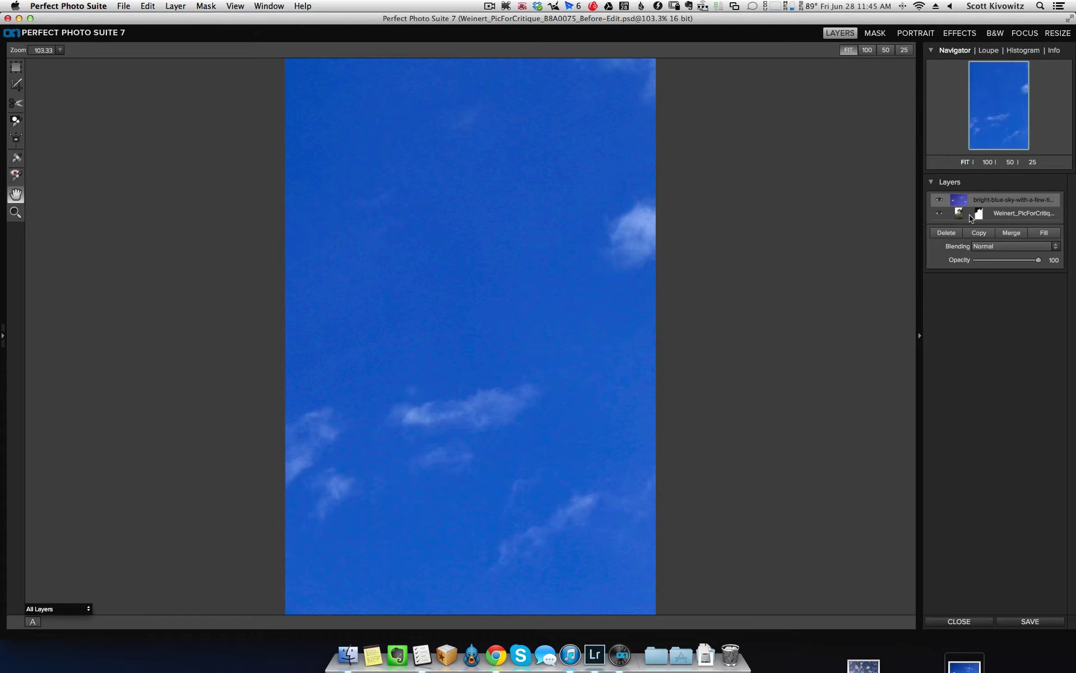
left_click(1008, 215)
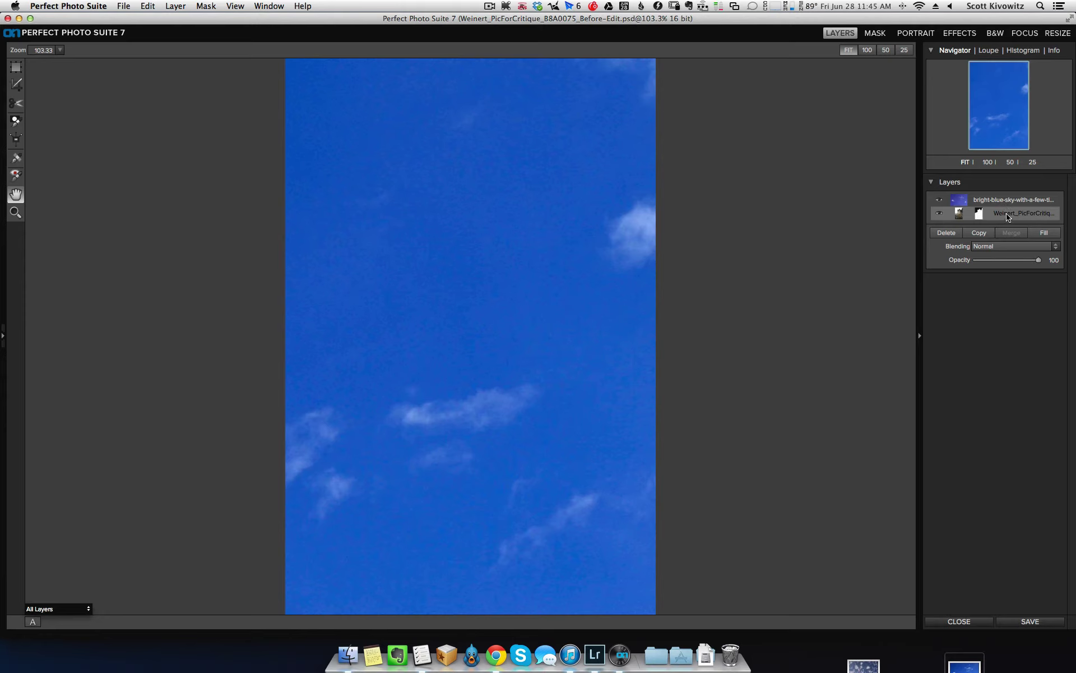
left_click_drag(1005, 217, 1003, 200)
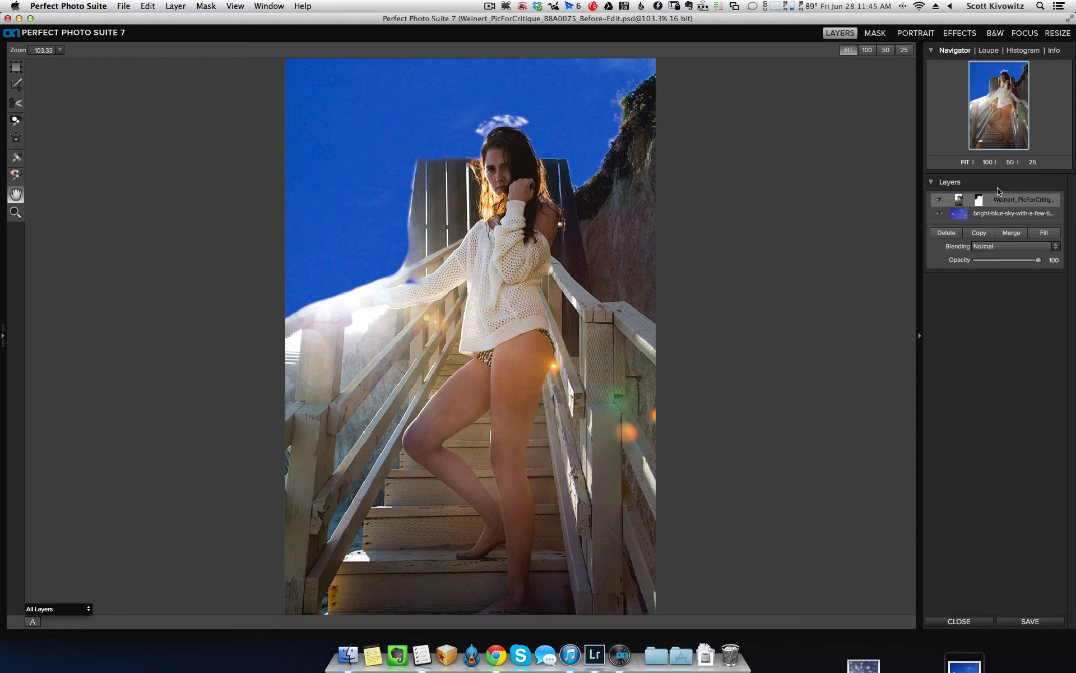
- Lower the blue sky layer's opacity to 17, and save and close the composite
left_click(1004, 215)
left_click_drag(1038, 261, 966, 263)
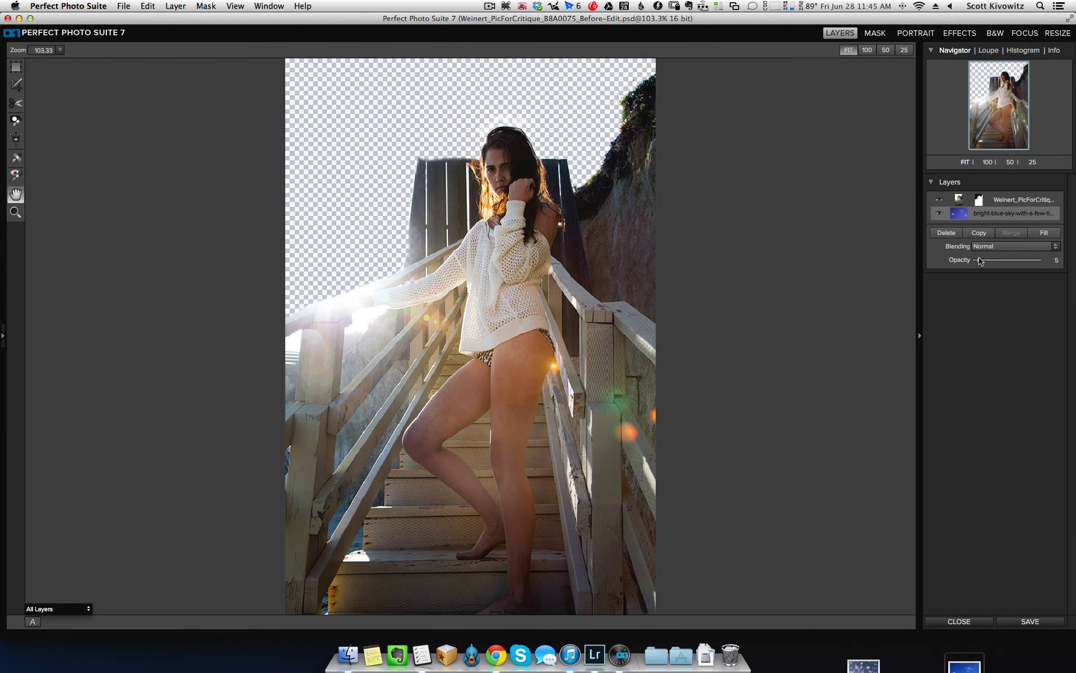
left_click_drag(979, 261, 987, 260)
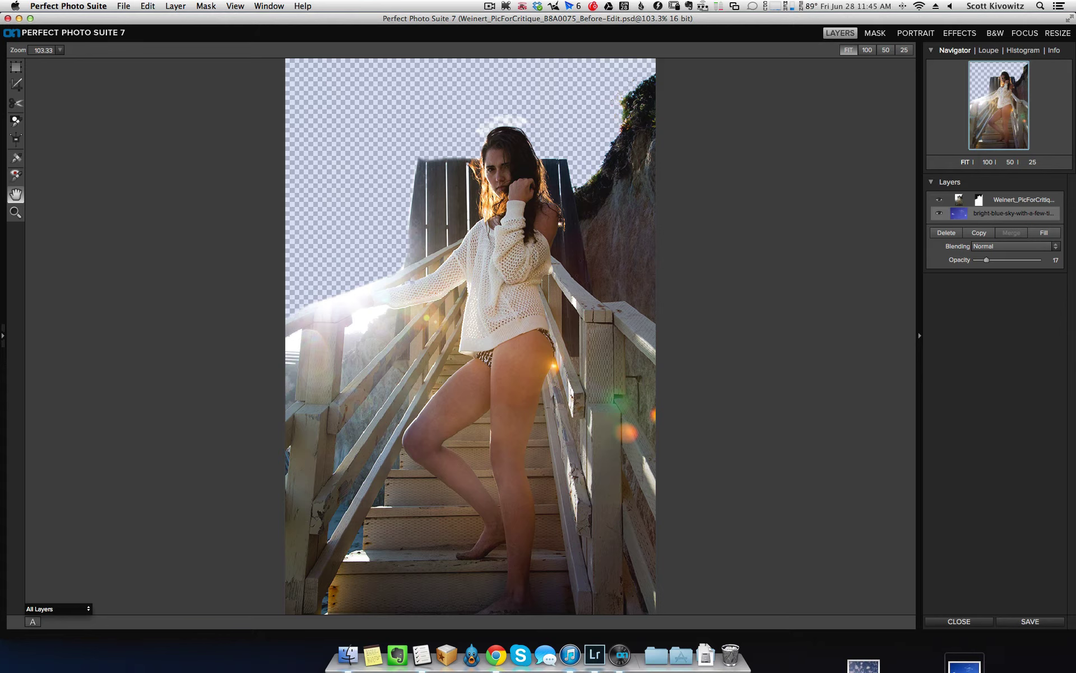
left_click(1021, 621)
left_click(945, 622)
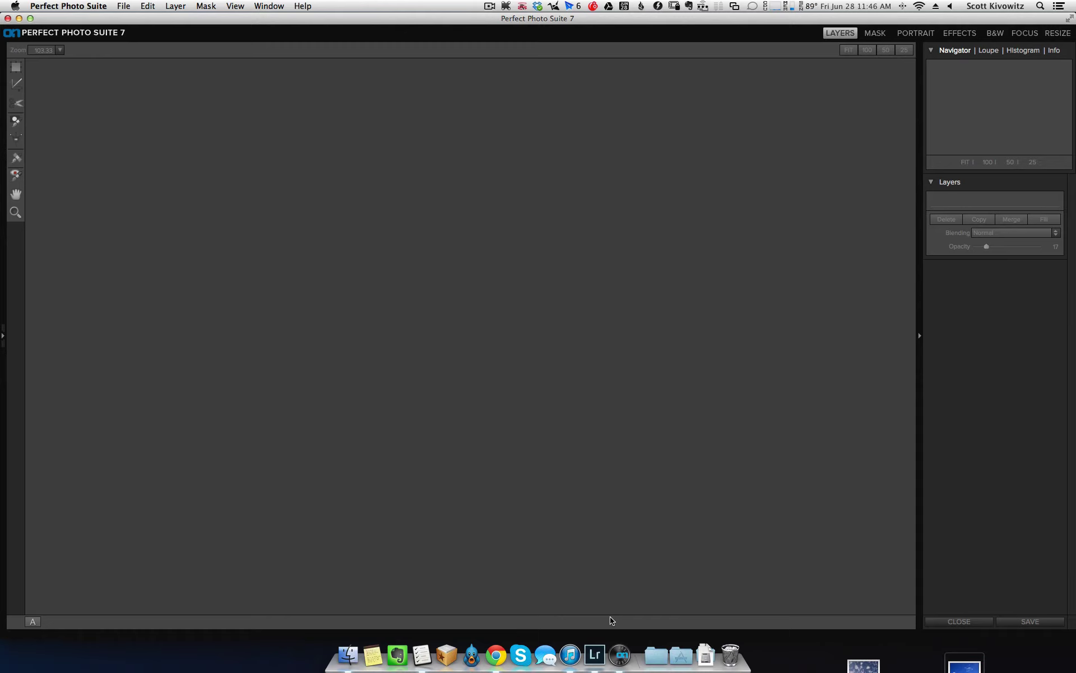
- Switch to Lightroom and show the lightly edited staircase portrait alone in the Library's loupe view
left_click(595, 650)
key("g")
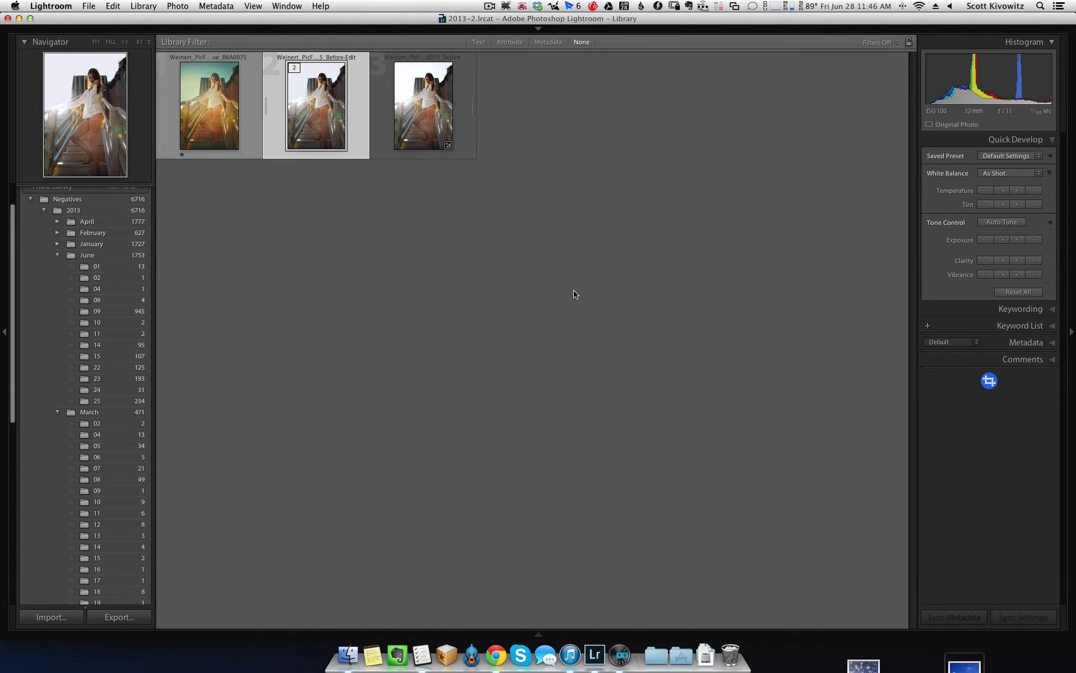
key("e")
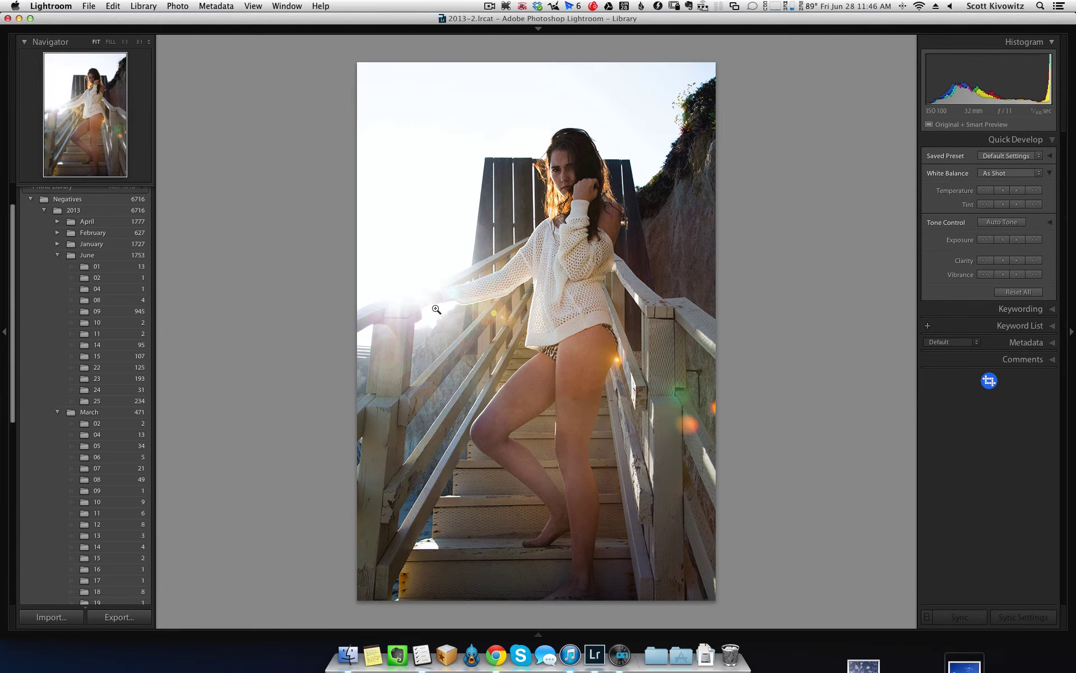
- Try pasting the copied develop settings onto the portrait, and undo back to its natural-coloured version
key("super+shift+v")
key("super+z")
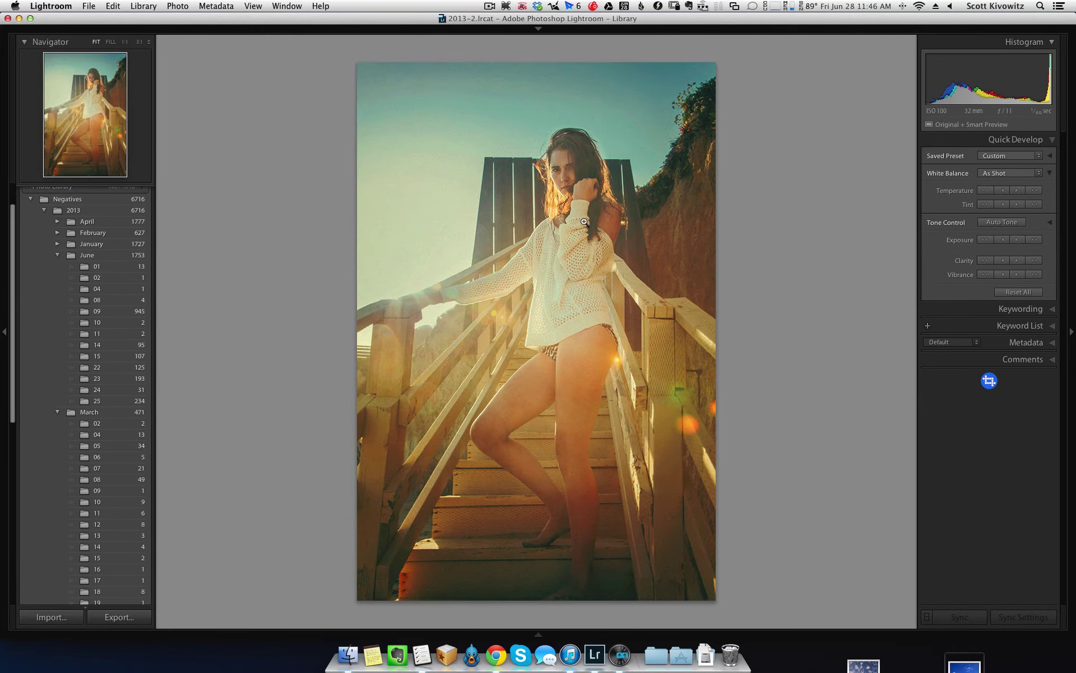
key("super+z")
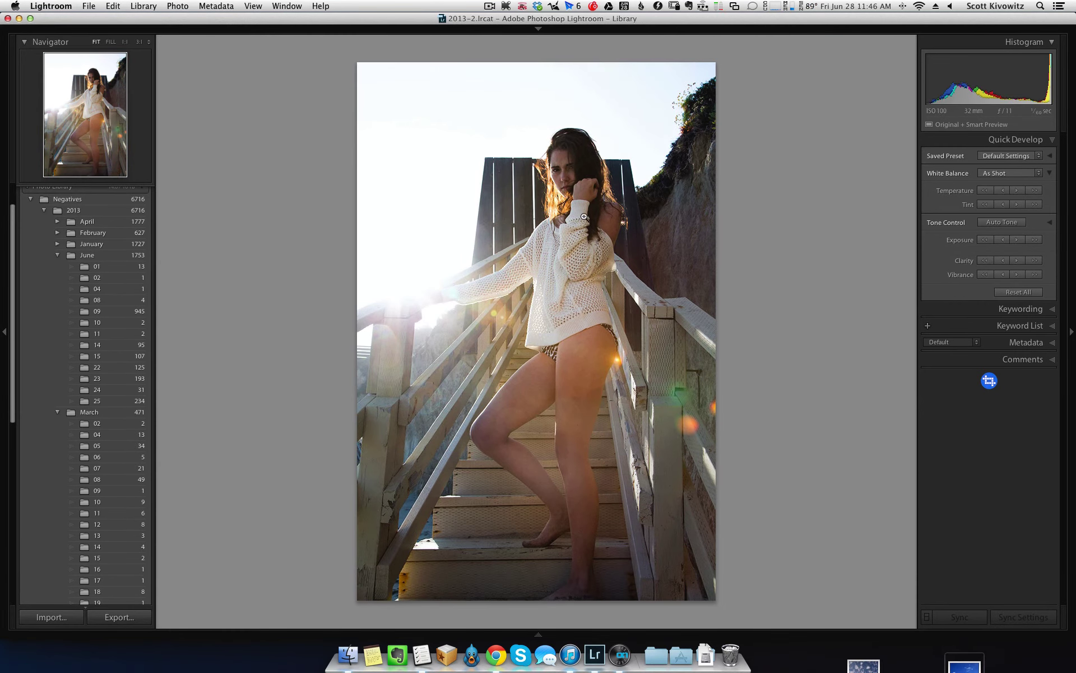
key("super+z")
key("super+z")
- Open a second editing copy of the portrait from Lightroom in Perfect Photo Suite 7
right_click(567, 197)
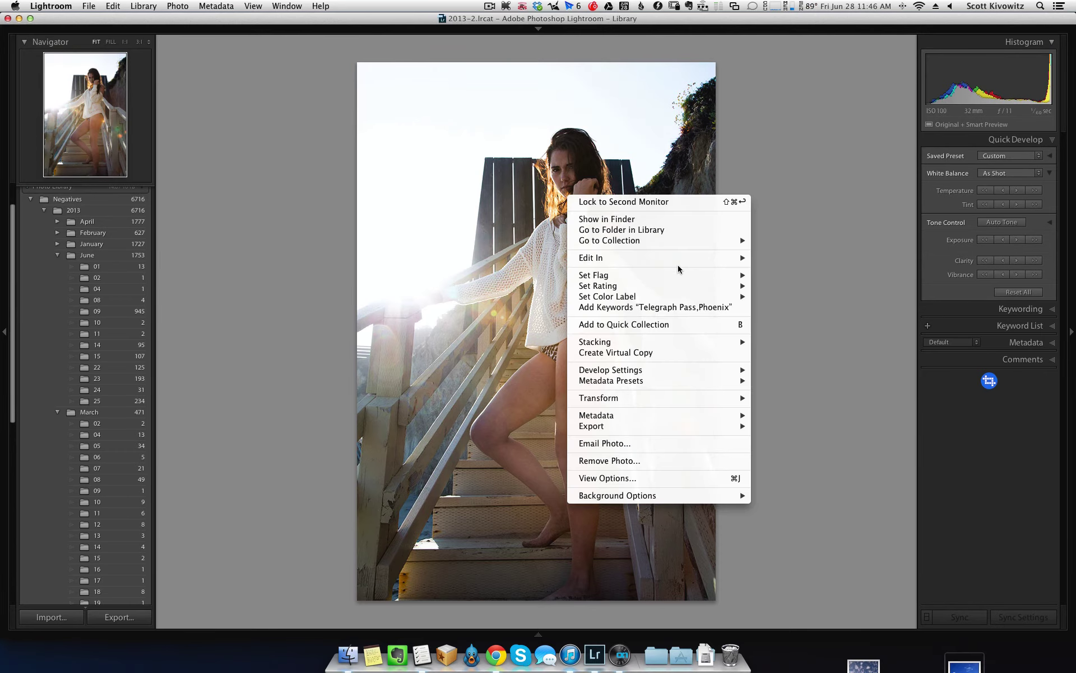
mouse_move(679, 261)
left_click(787, 269)
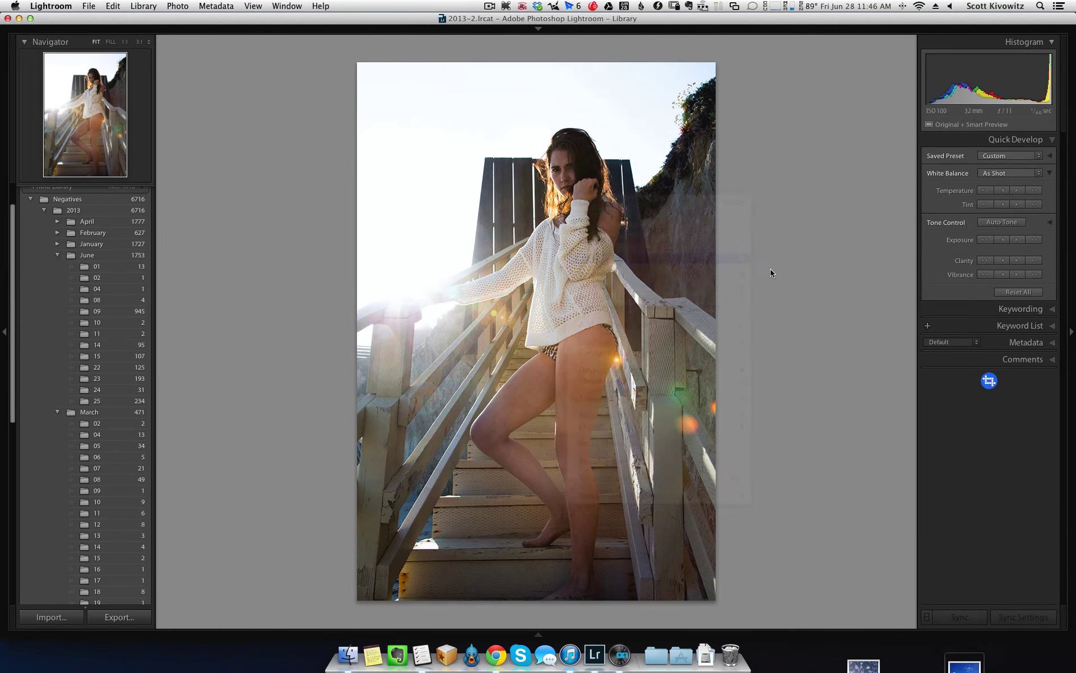
left_click(619, 371)
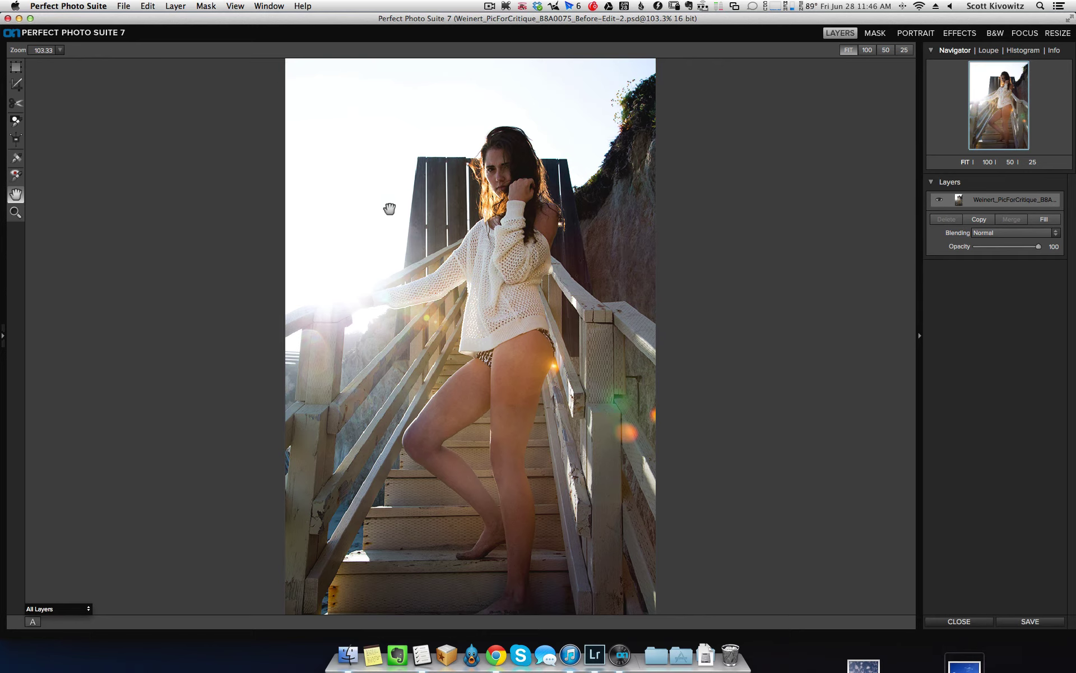
- In the Effects module, apply the Dark Clouds effect found by searching for "cloud", with its texture rotated and Strength set to 35
left_click(965, 35)
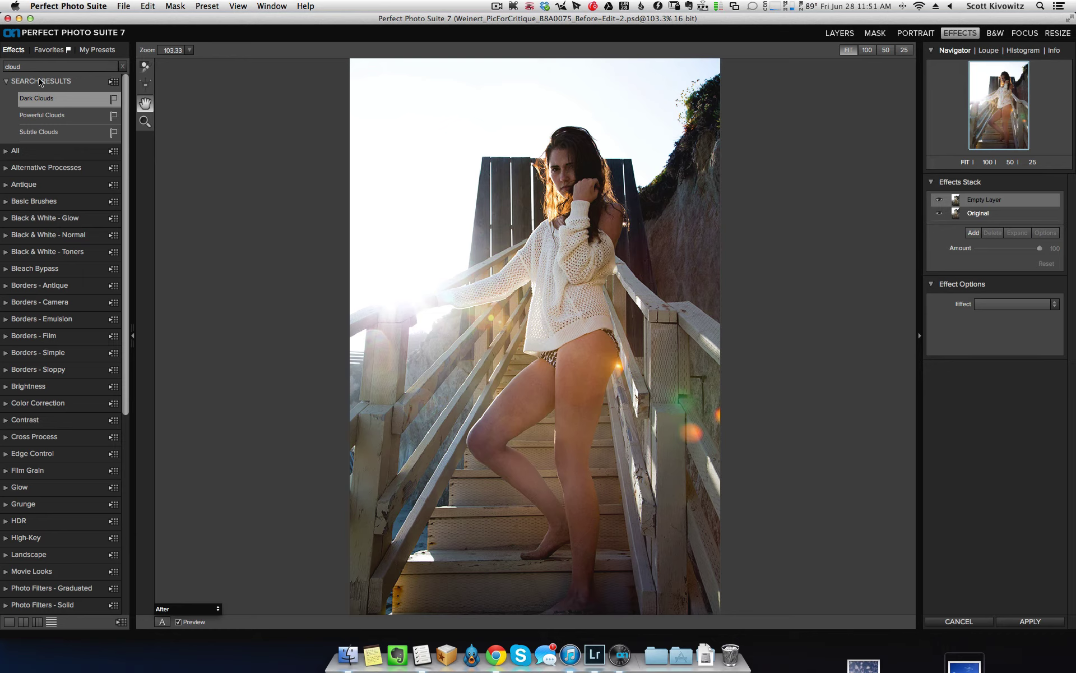
left_click(47, 100)
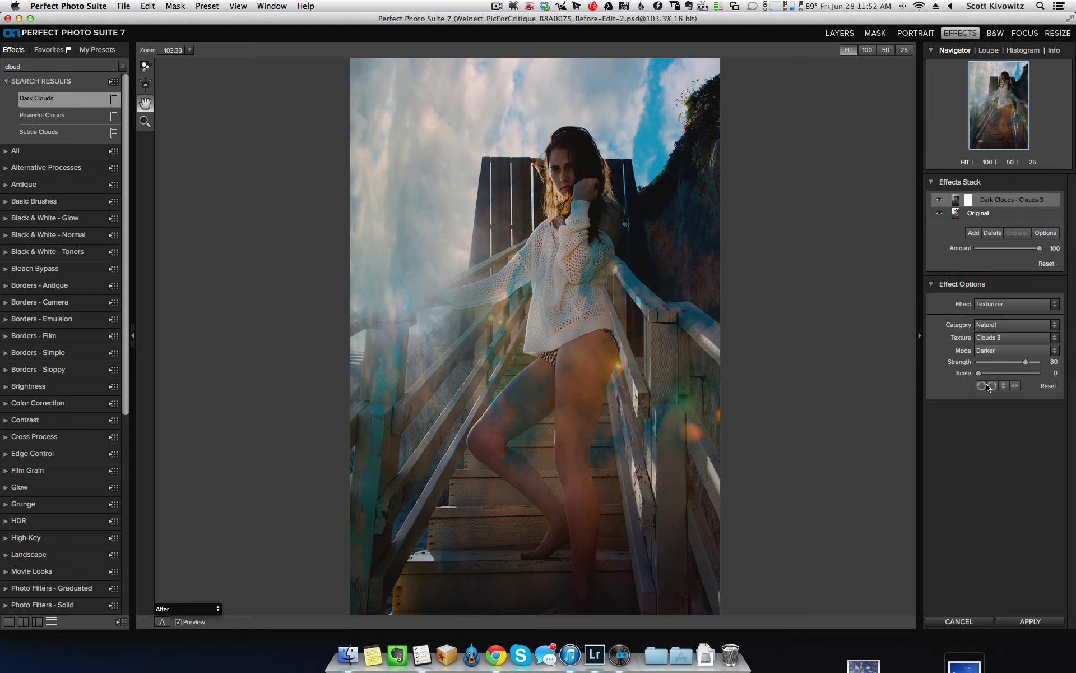
left_click(992, 386)
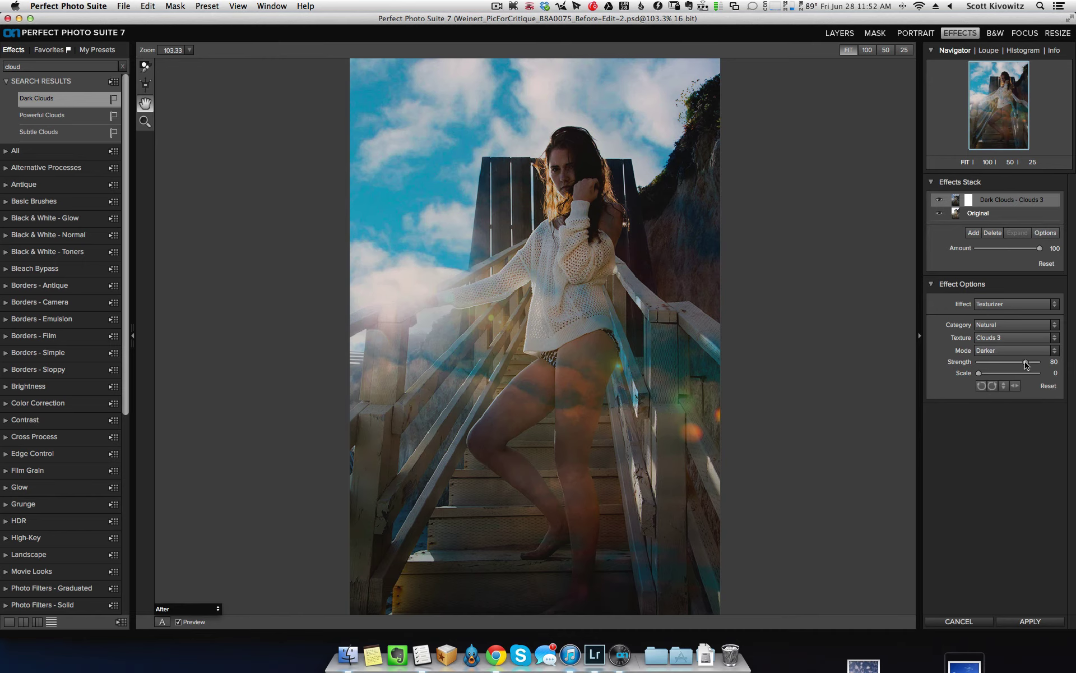
left_click_drag(1001, 366, 1004, 365)
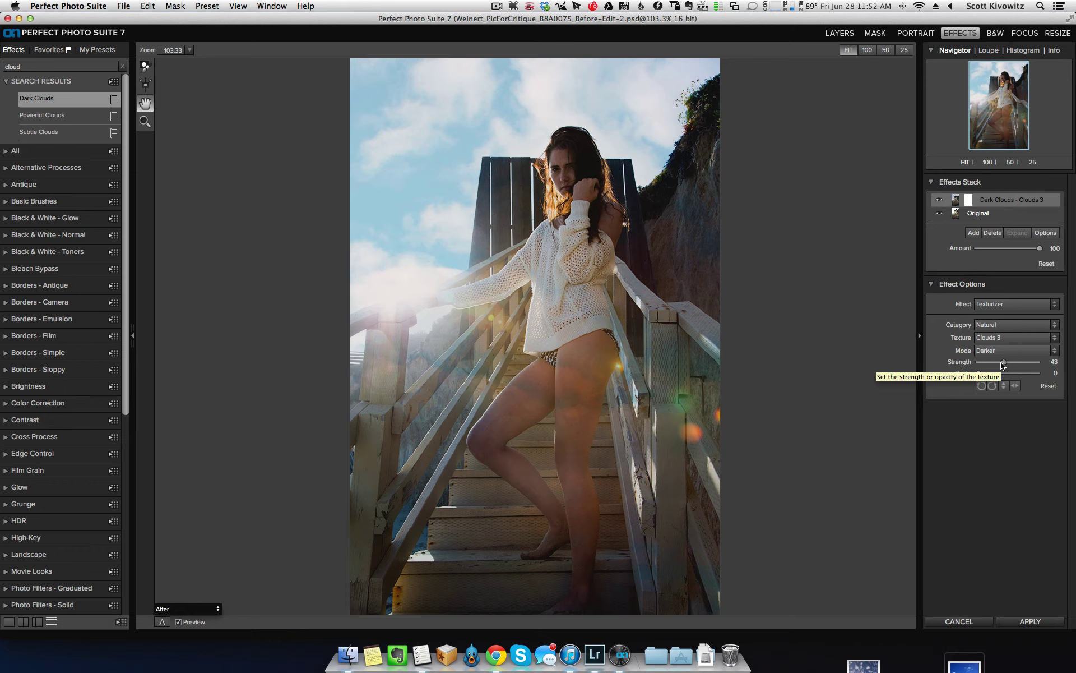
left_click_drag(1003, 365, 1002, 365)
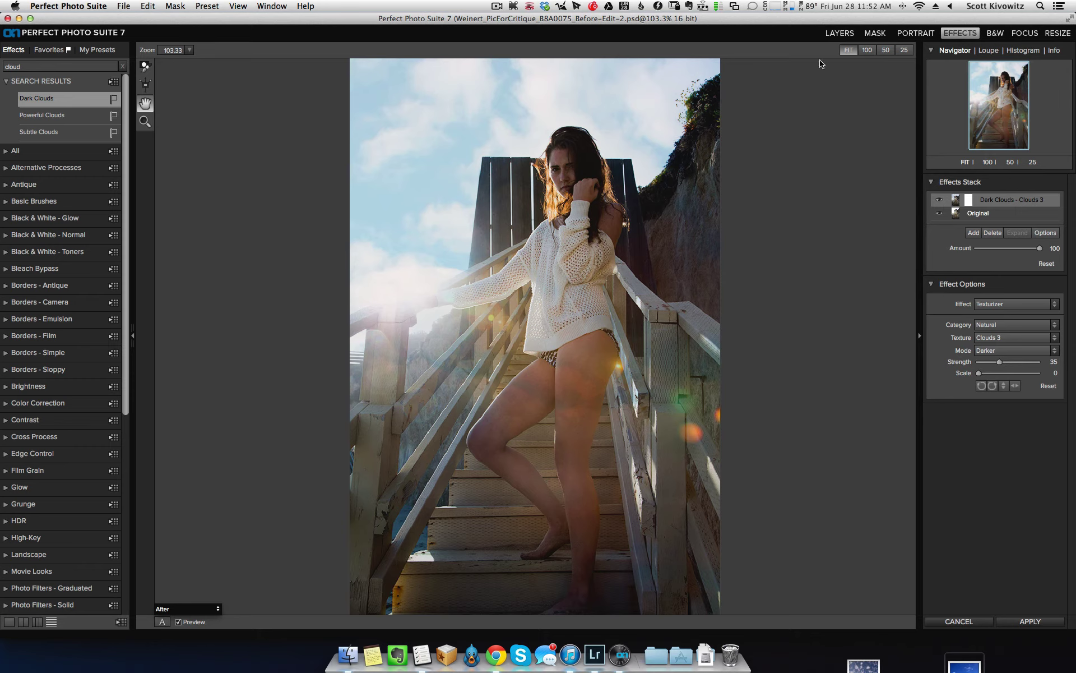
- Paint the cloud effect off the wooden boards and the outstretched sleeve using the masking brush in Paint Out mode at size 125
left_click(144, 68)
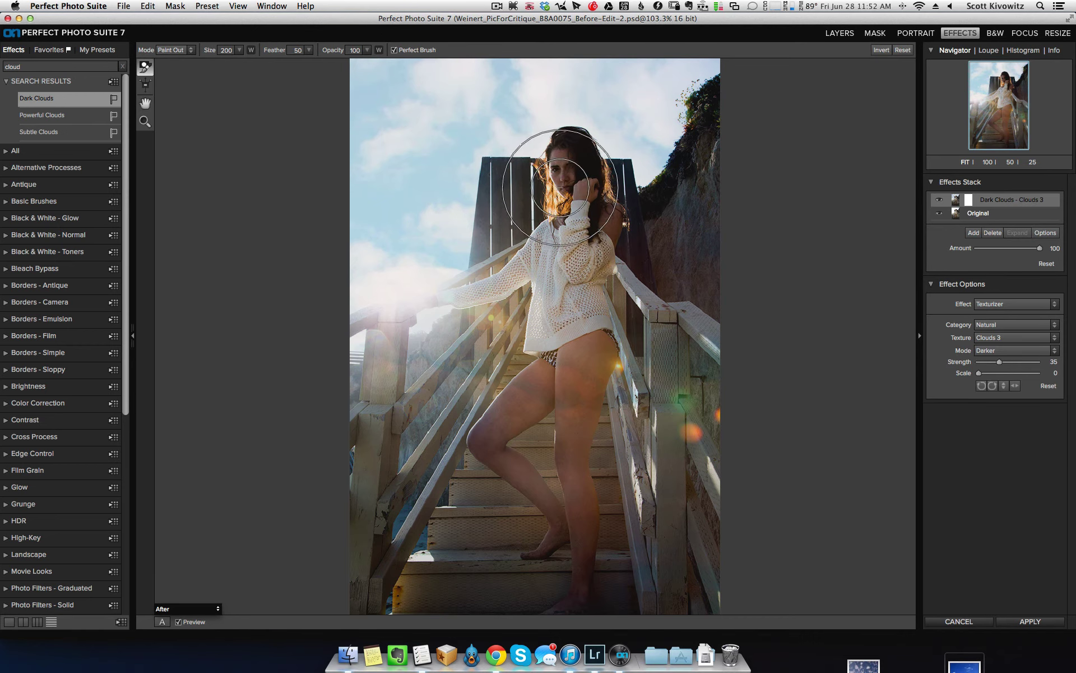
key("bracketleft")
key("bracketleft")
key("bracketleft")
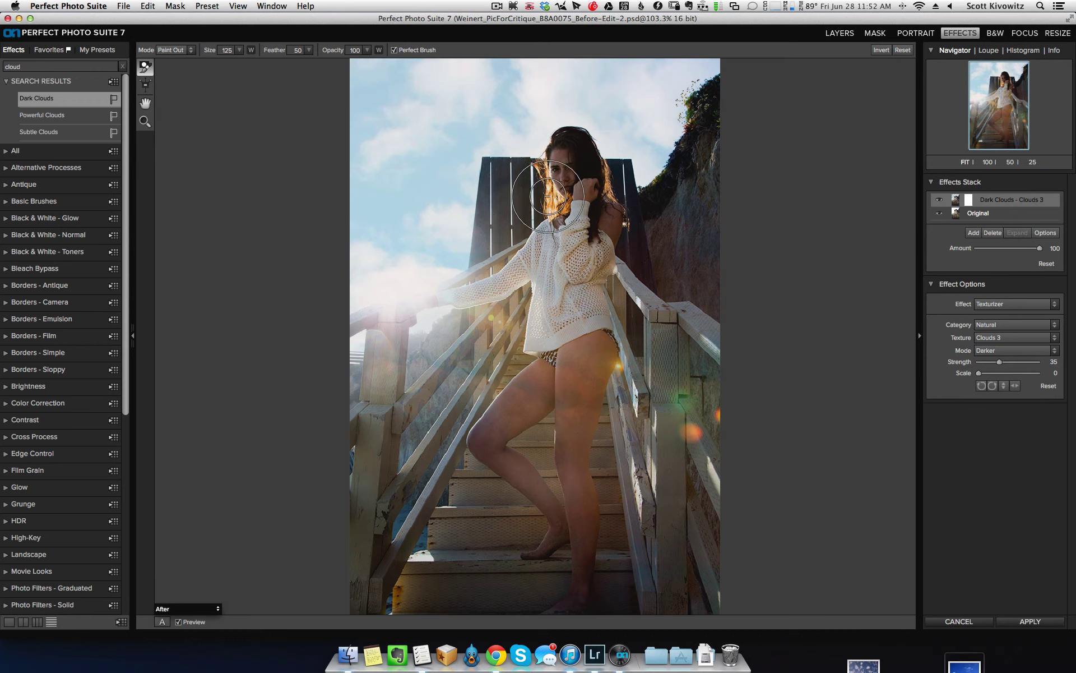
left_click_drag(548, 197, 544, 202)
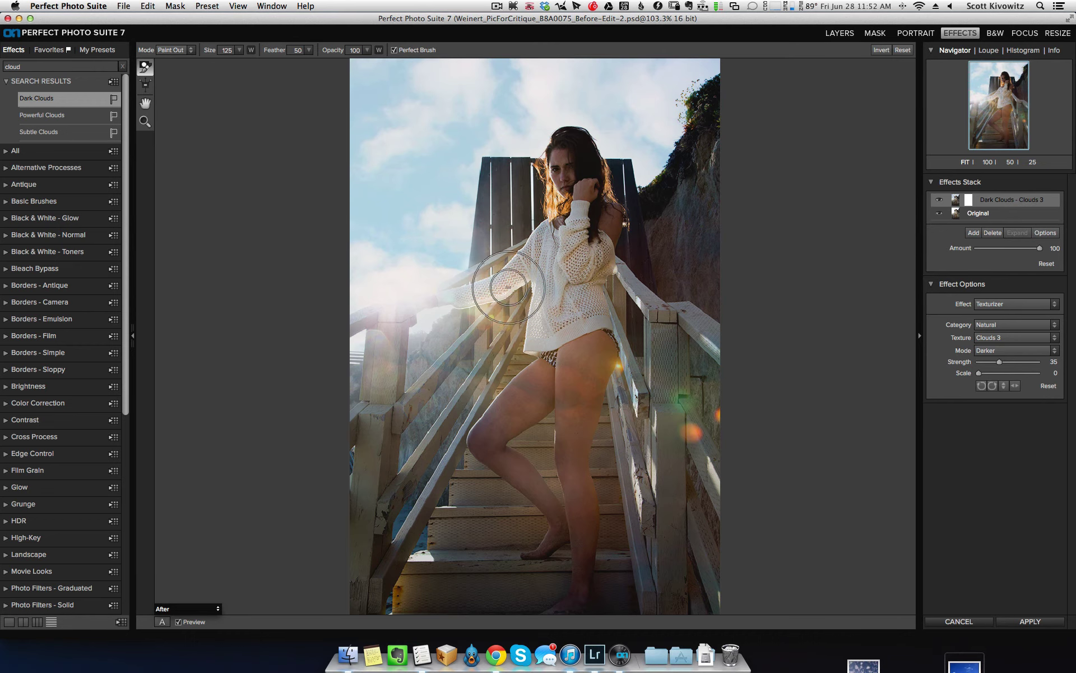
- Reduce the masking brush to size 80 and paint the cloud effect off the woman's face, hair and raised hand
key("bracketleft")
key("bracketleft")
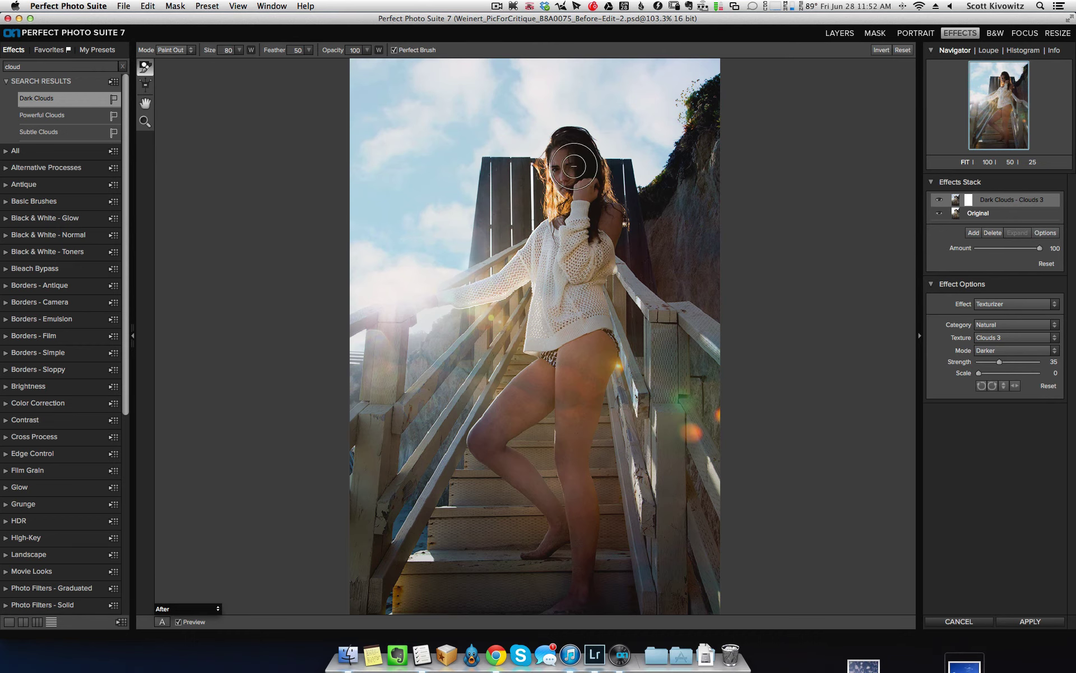
mouse_move(574, 166)
left_mouse_down()
mouse_move(600, 193)
mouse_move(619, 186)
mouse_move(629, 205)
mouse_move(662, 192)
mouse_move(689, 168)
mouse_move(710, 104)
mouse_move(729, 90)
mouse_move(708, 149)
mouse_move(654, 214)
mouse_move(603, 196)
left_mouse_up()
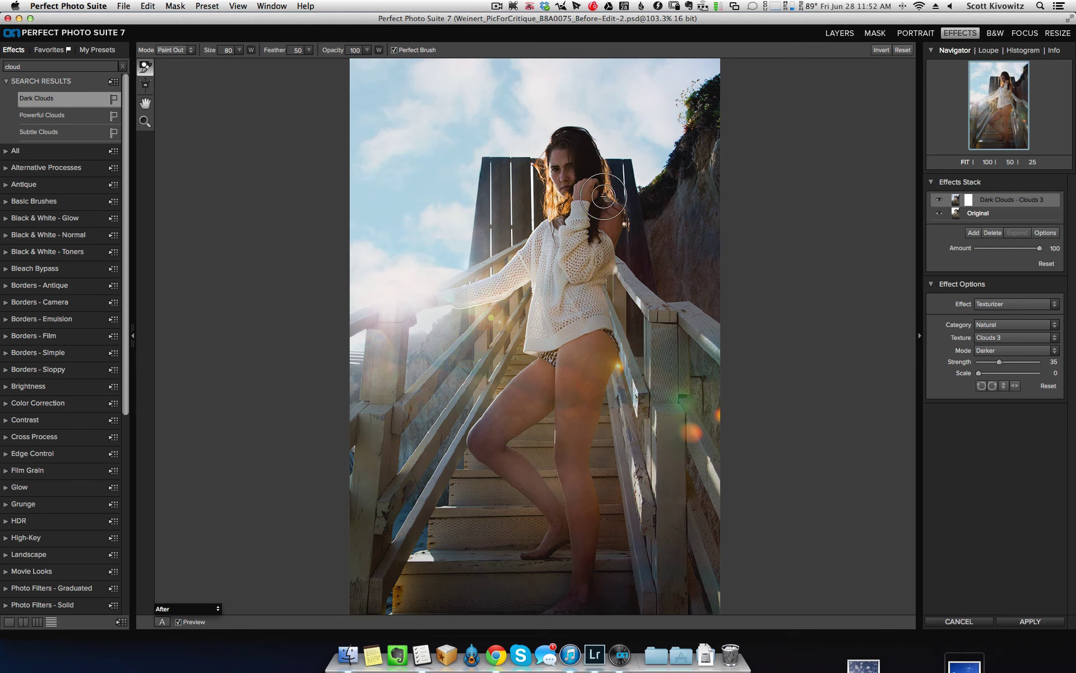
- Display the mask as a red overlay and paint the cloud effect off the missed areas of the woman's hair
left_click(174, 610)
left_click(171, 576)
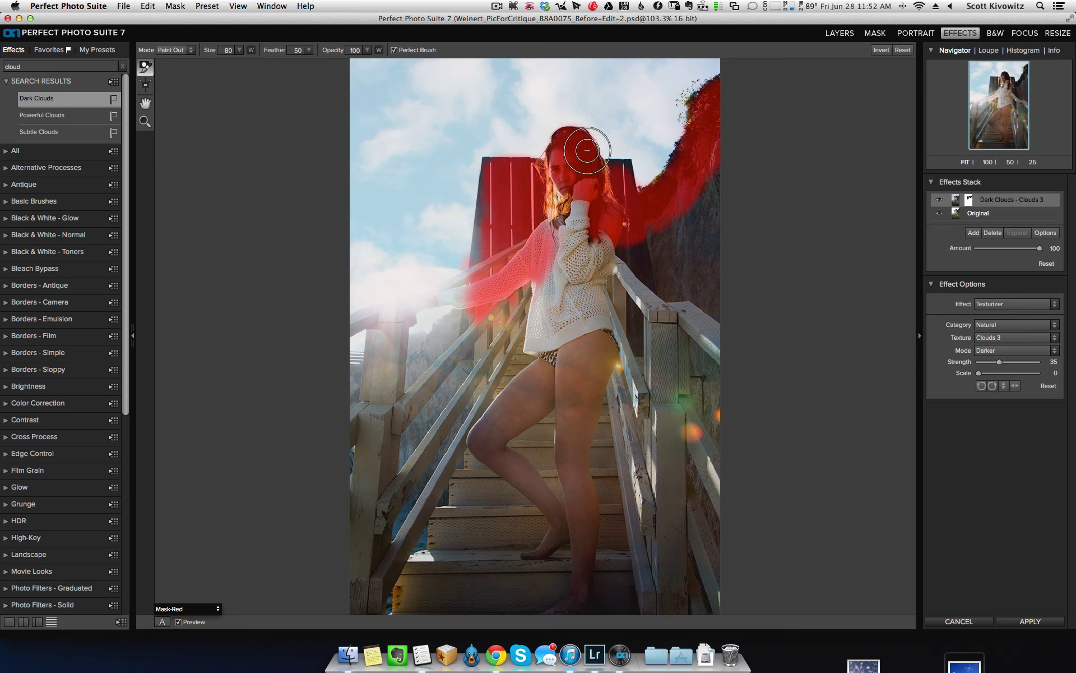
mouse_move(587, 150)
left_mouse_down()
mouse_move(595, 169)
mouse_move(627, 174)
mouse_move(621, 194)
left_mouse_up()
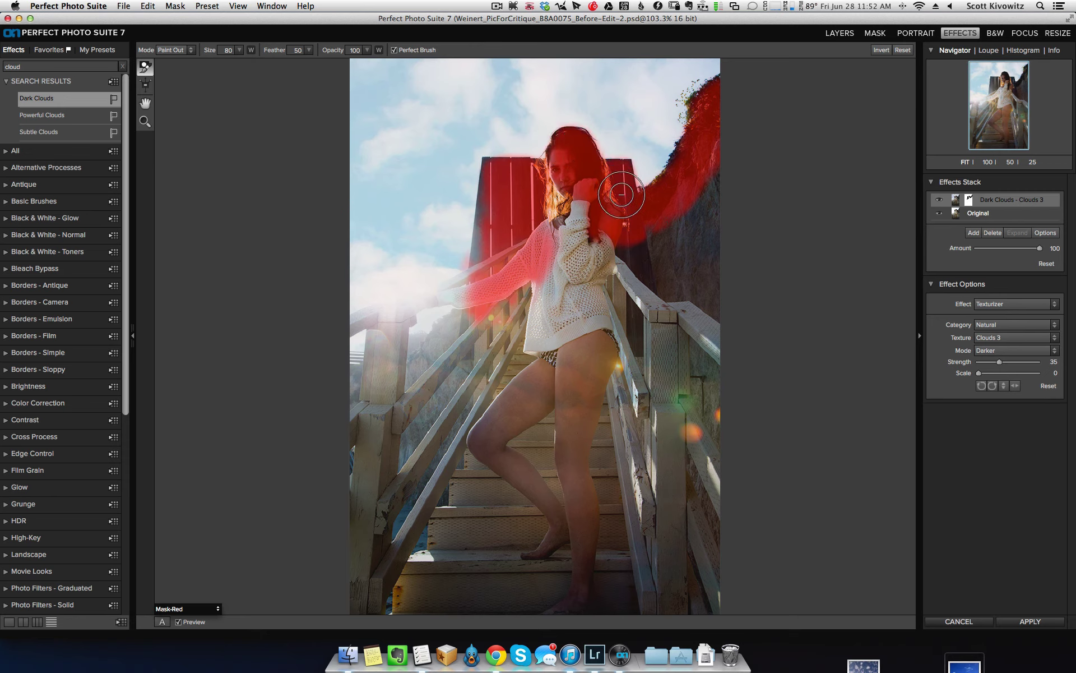
- Reduce the masking brush to size 40 and refine the painted-out mask along the cliff edge, the woman's head and the wooden boards
key("bracketleft")
key("bracketleft")
key("bracketleft")
mouse_move(684, 149)
left_mouse_down()
mouse_move(702, 118)
mouse_move(696, 102)
mouse_move(727, 82)
left_mouse_up()
key("bracketleft")
mouse_move(558, 153)
left_mouse_down()
mouse_move(582, 134)
mouse_move(596, 157)
left_mouse_up()
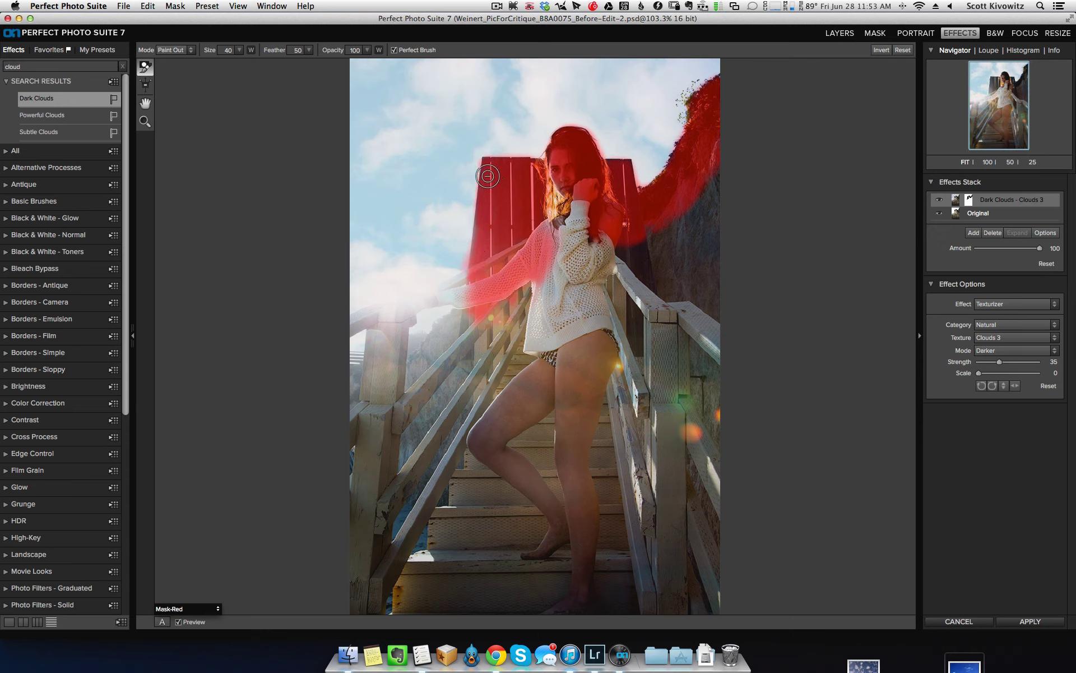
- Reduce the masking brush to size 30 and paint the cloud effect off the outstretched hand and the handrail beside the sun flare
key("bracketleft")
left_click_drag(461, 273, 433, 291)
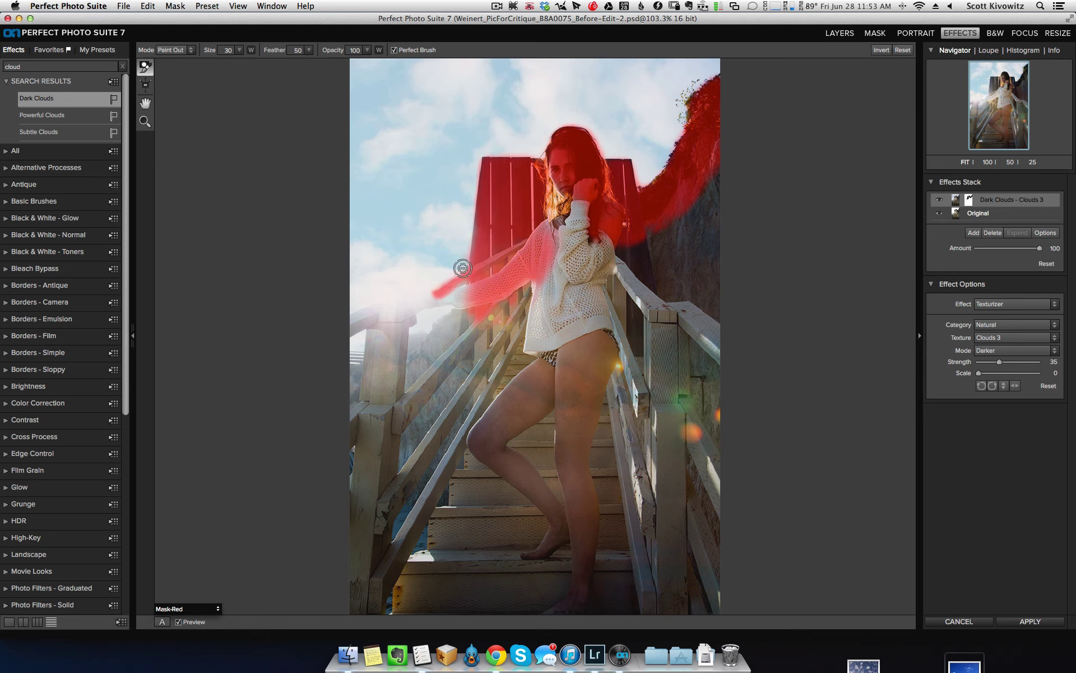
key("x")
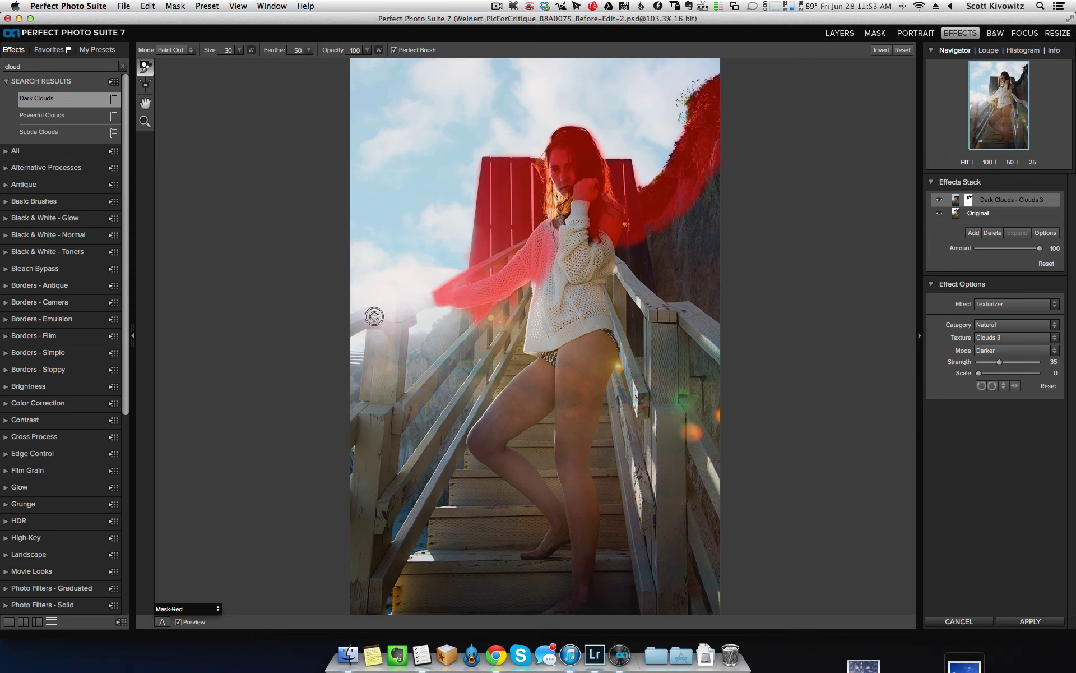
mouse_move(407, 322)
left_mouse_down()
mouse_move(439, 299)
mouse_move(344, 332)
mouse_move(369, 316)
mouse_move(354, 323)
mouse_move(409, 322)
mouse_move(405, 341)
mouse_move(438, 338)
mouse_move(460, 314)
mouse_move(414, 360)
mouse_move(402, 358)
mouse_move(466, 323)
mouse_move(431, 347)
mouse_move(396, 351)
mouse_move(376, 332)
mouse_move(376, 364)
mouse_move(372, 341)
mouse_move(374, 367)
mouse_move(342, 369)
left_mouse_up()
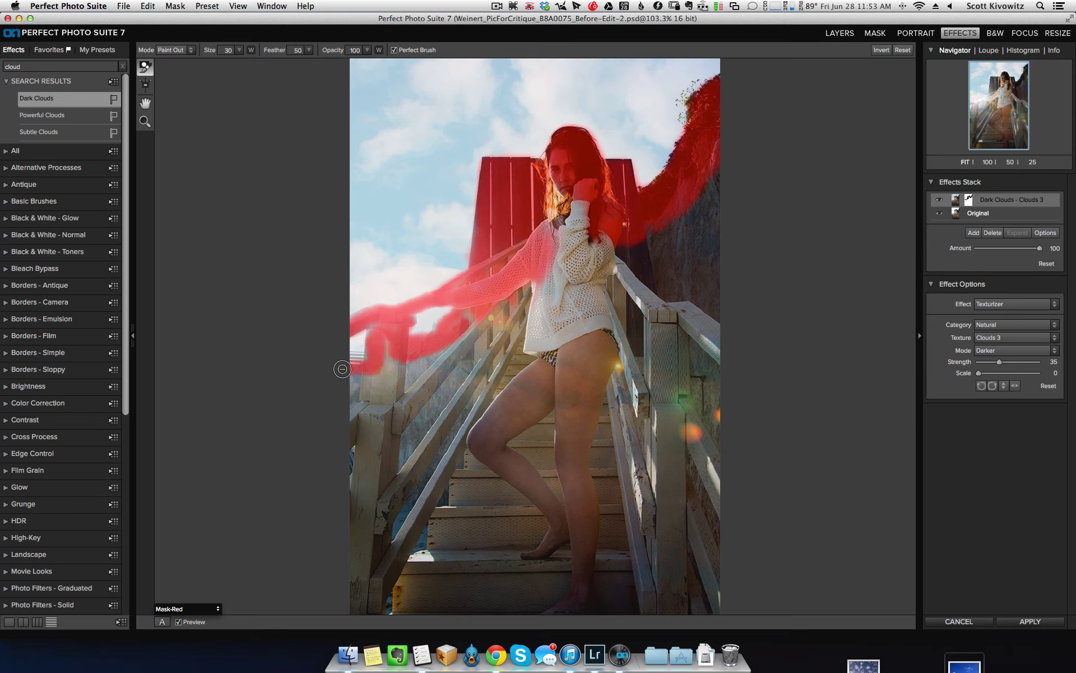
- Turn off Perfect Brush, enlarge the brush to size 125 and paint the effect off the body, stairs, railings and cliff
left_click(426, 50)
key("bracketright")
key("bracketright")
key("bracketright")
key("bracketright")
key("bracketright")
key("bracketright")
key("bracketright")
mouse_move(620, 247)
left_mouse_down()
mouse_move(559, 239)
mouse_move(556, 211)
mouse_move(567, 245)
mouse_move(644, 248)
mouse_move(715, 203)
mouse_move(720, 144)
mouse_move(725, 576)
mouse_move(684, 625)
mouse_move(232, 600)
mouse_move(771, 582)
mouse_move(313, 556)
mouse_move(475, 532)
mouse_move(745, 520)
mouse_move(341, 515)
mouse_move(423, 486)
mouse_move(653, 481)
mouse_move(718, 457)
mouse_move(435, 477)
mouse_move(346, 454)
mouse_move(643, 450)
mouse_move(698, 416)
mouse_move(406, 440)
mouse_move(412, 413)
mouse_move(654, 398)
mouse_move(725, 369)
mouse_move(620, 328)
mouse_move(678, 278)
mouse_move(588, 359)
mouse_move(575, 288)
left_mouse_up()
mouse_move(522, 306)
left_mouse_down()
mouse_move(488, 326)
mouse_move(454, 372)
mouse_move(361, 396)
mouse_move(388, 386)
mouse_move(395, 364)
left_mouse_up()
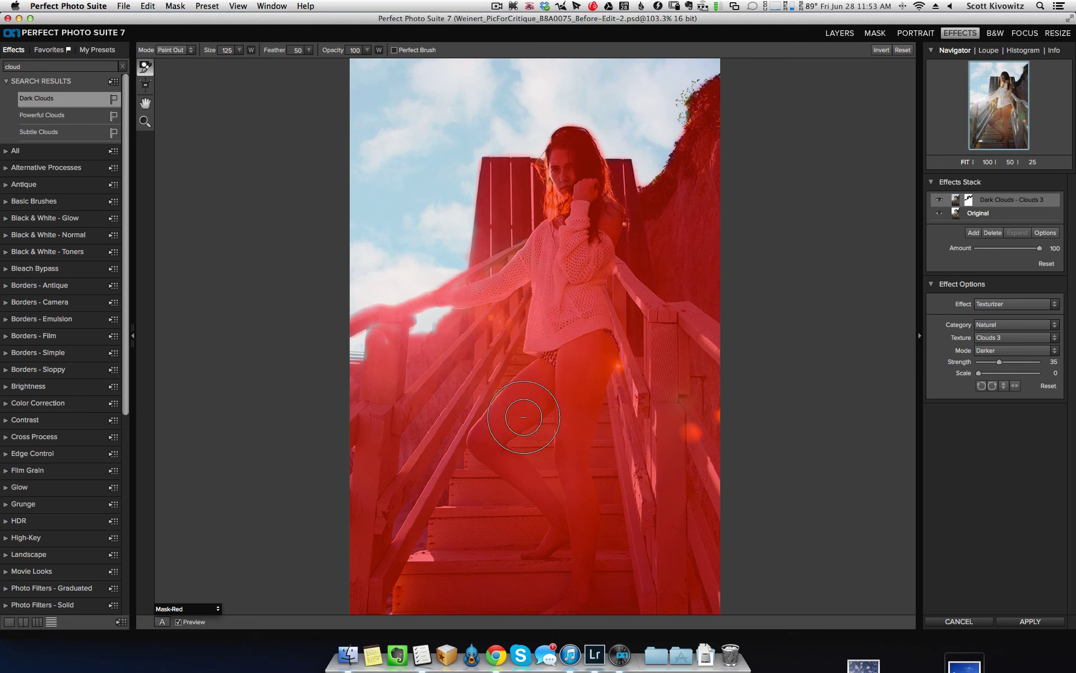
- Switch the view mode back to After and toggle the preview to compare the photo with and without the cloud effect
left_click(187, 609)
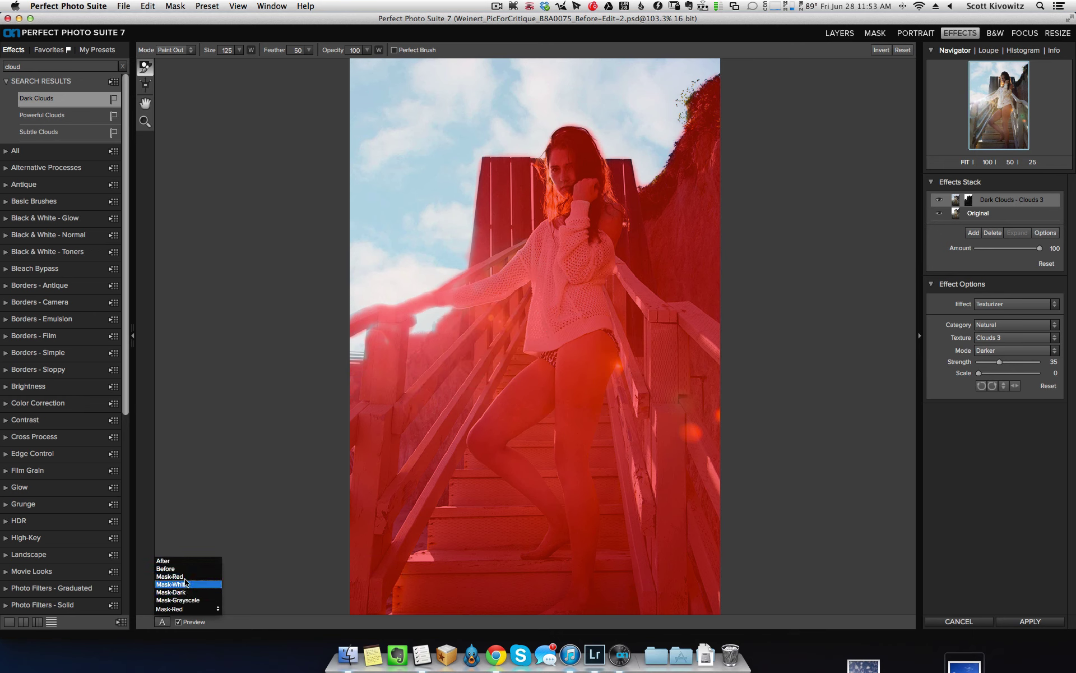
left_click(173, 489)
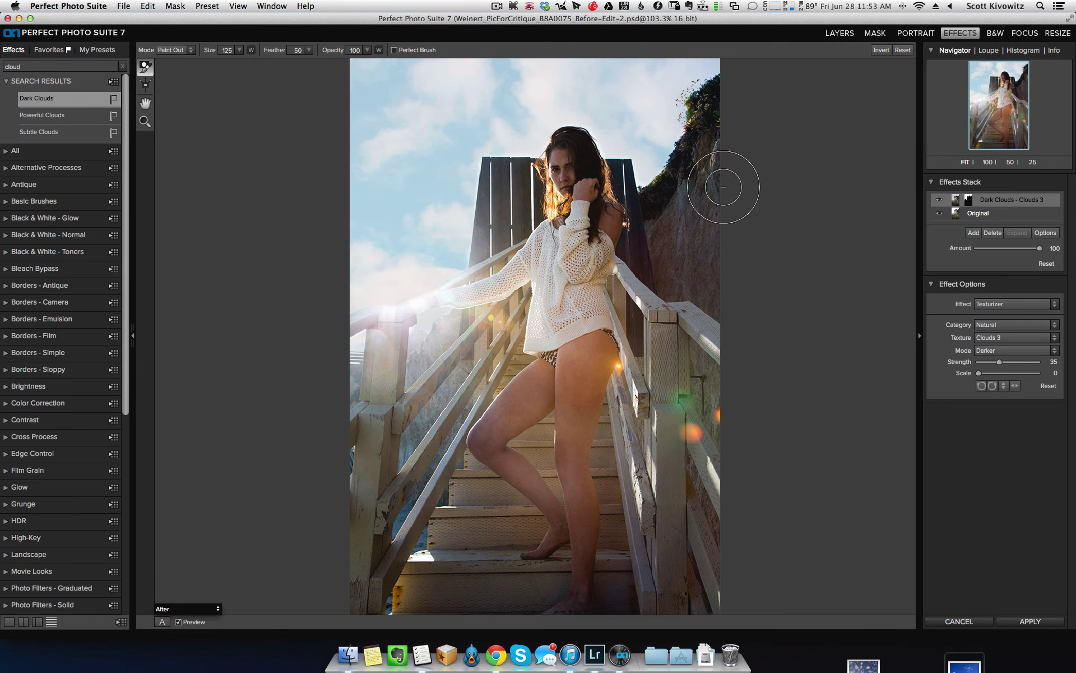
left_click(179, 622)
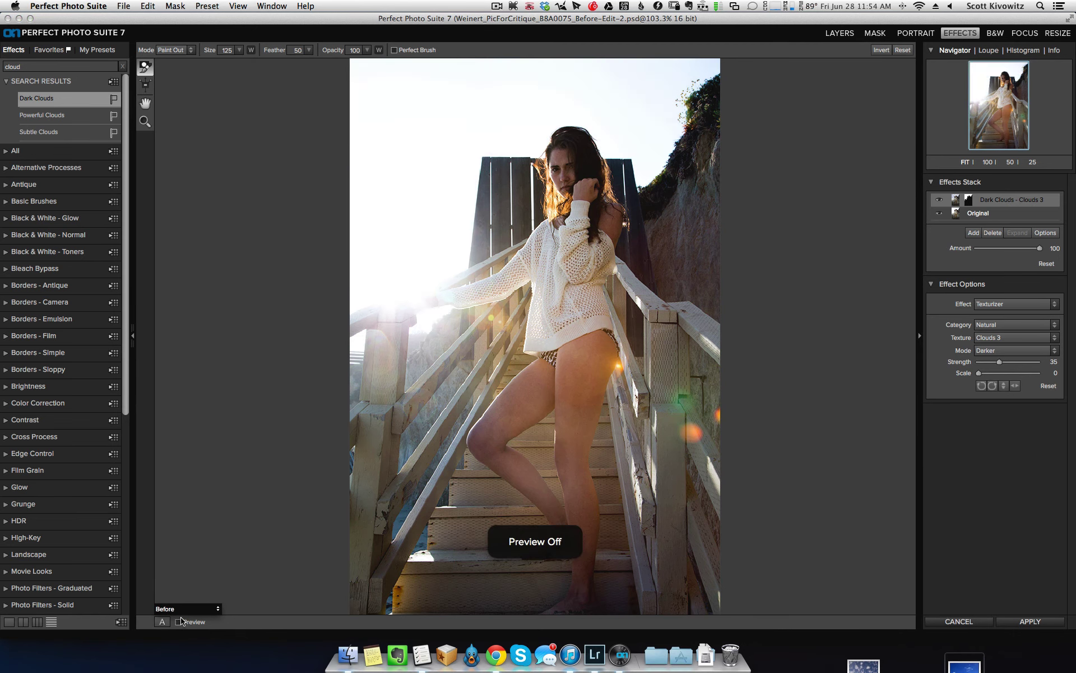
left_click(180, 622)
left_click(191, 627)
left_click(194, 627)
left_click(194, 627)
left_click(194, 627)
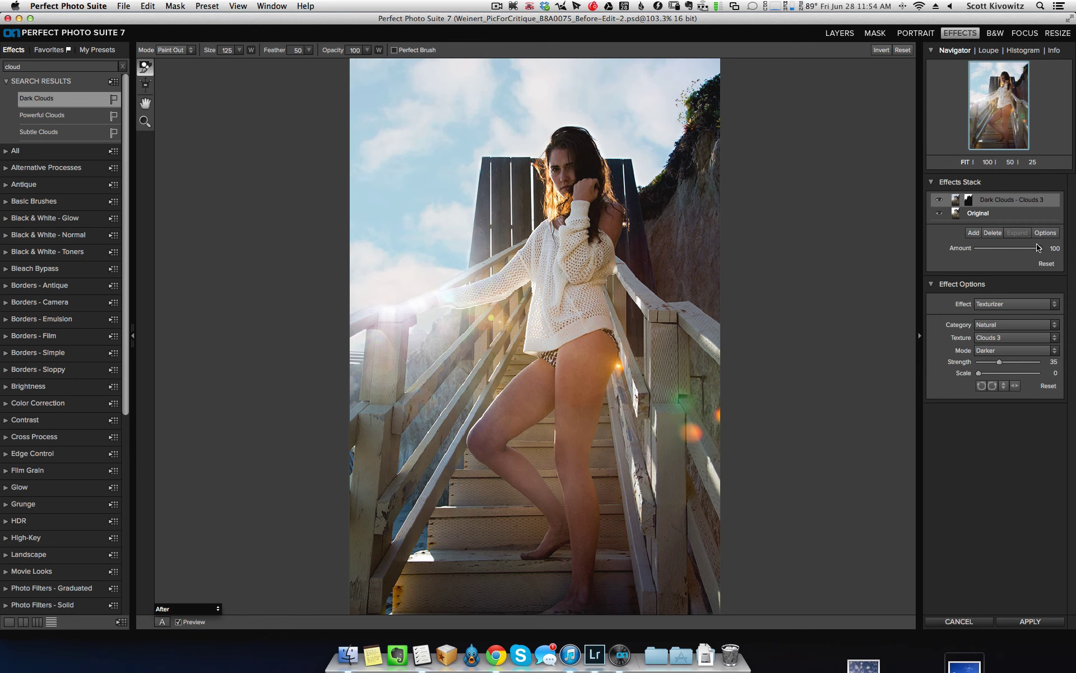
- Set the cloud texture's Strength to 30 with its mode on Darker
left_click_drag(999, 361, 998, 363)
left_click(999, 350)
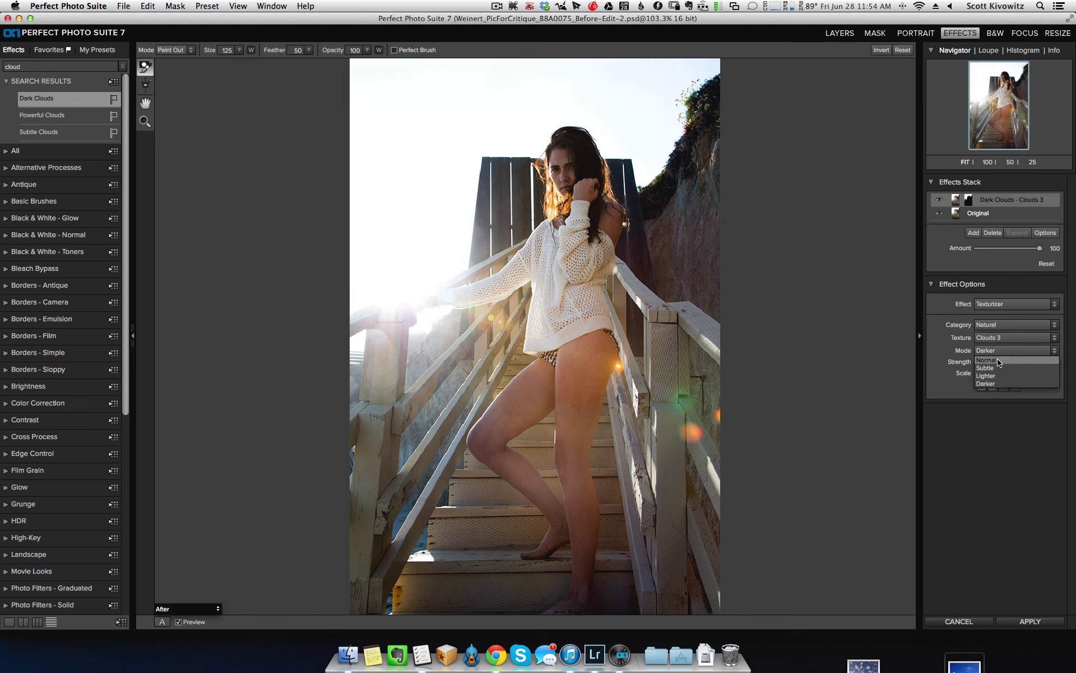
left_click(996, 383)
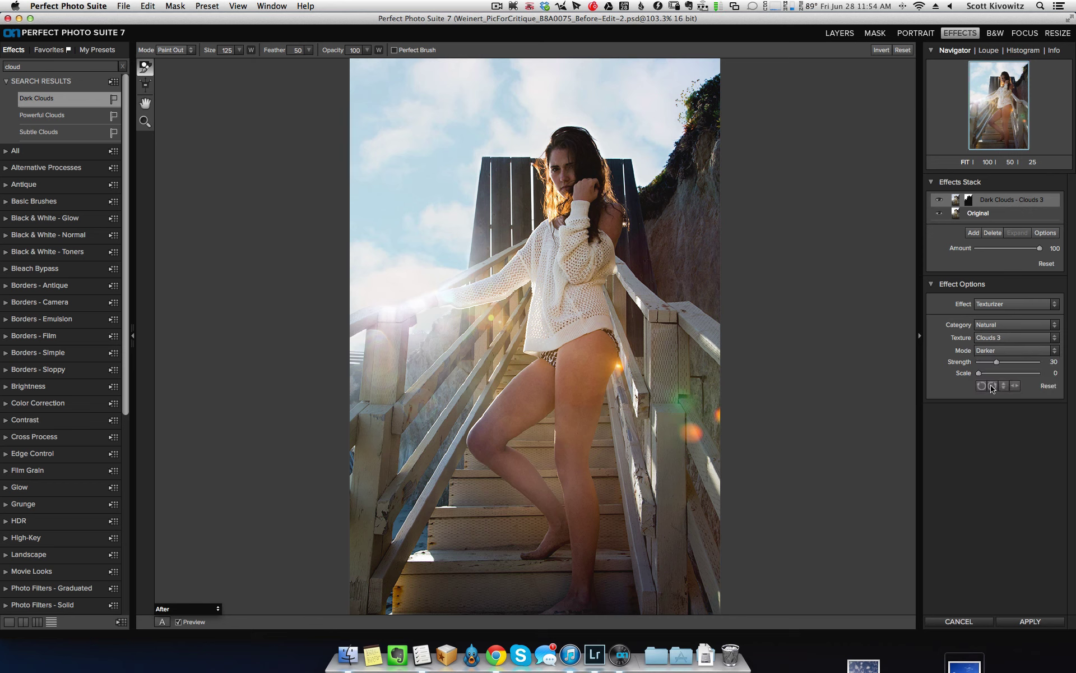
- Try the Clouds 2 texture at a Strength of 100
left_click(1003, 340)
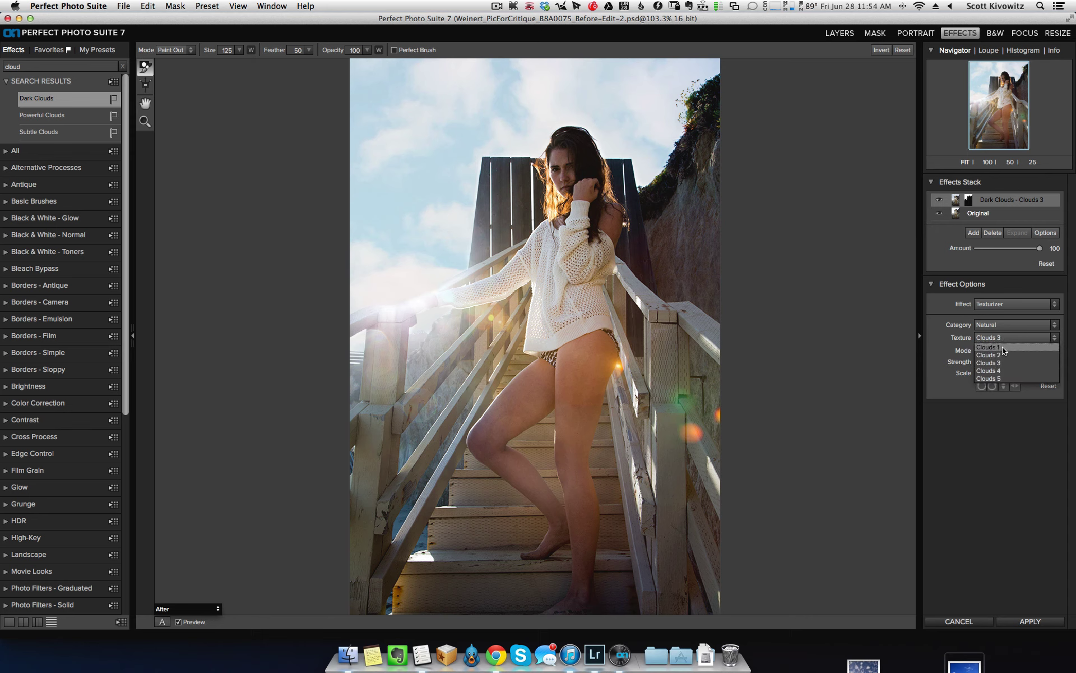
left_click(1005, 356)
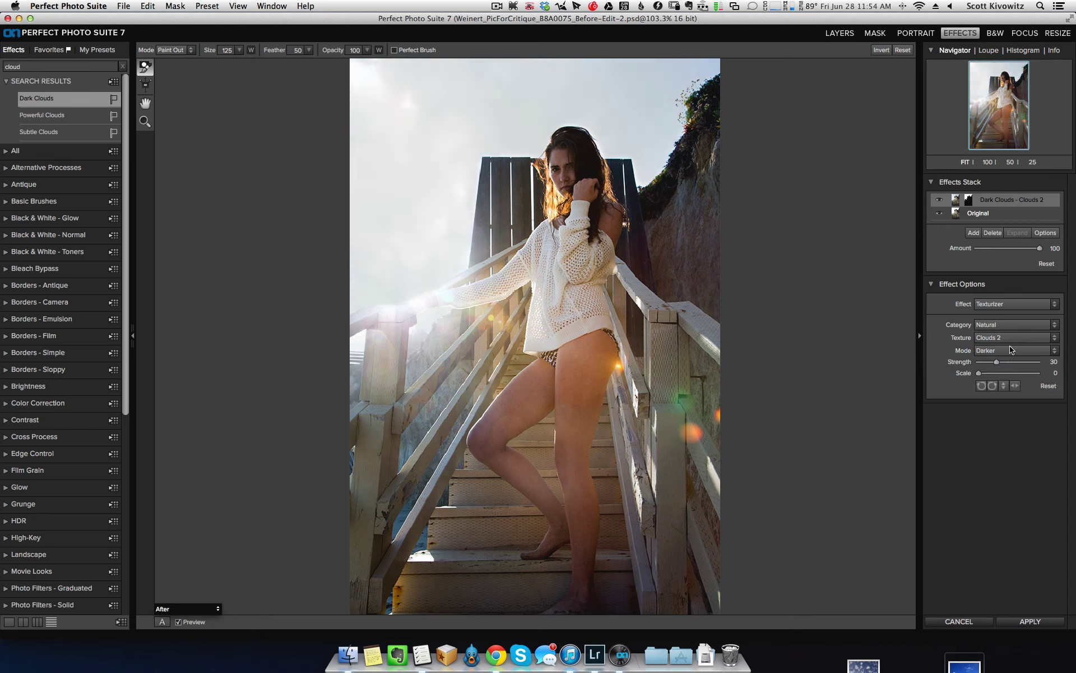
left_click_drag(997, 361, 1041, 364)
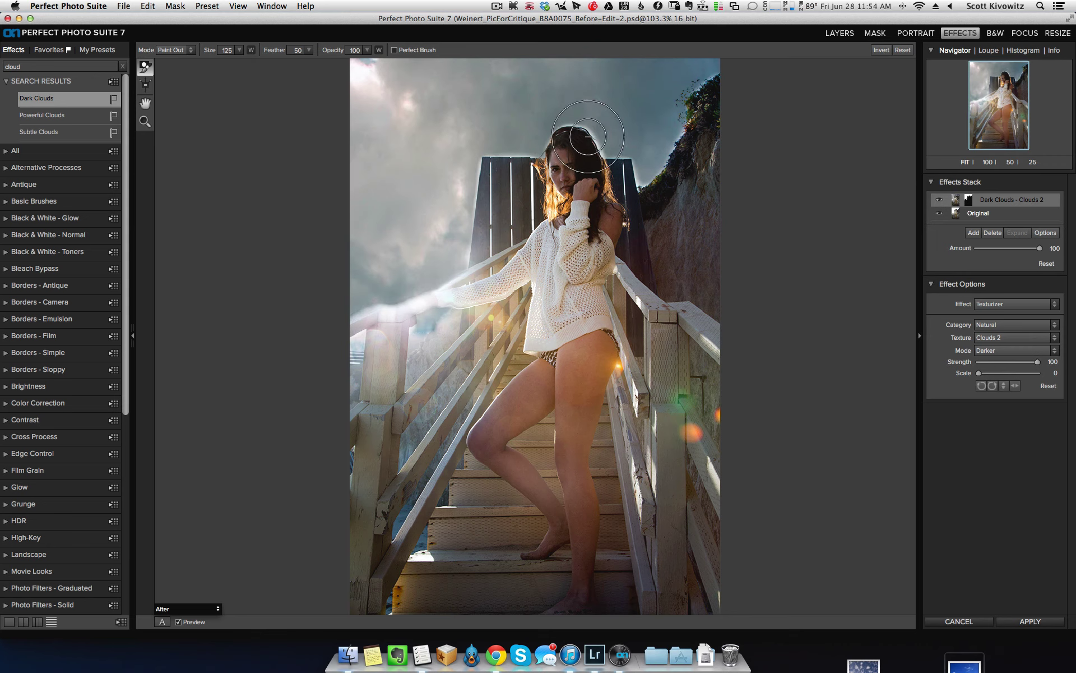
- Change the cloud texture to Clouds 4 and set its Strength to 47
left_click(1003, 338)
left_click(1001, 345)
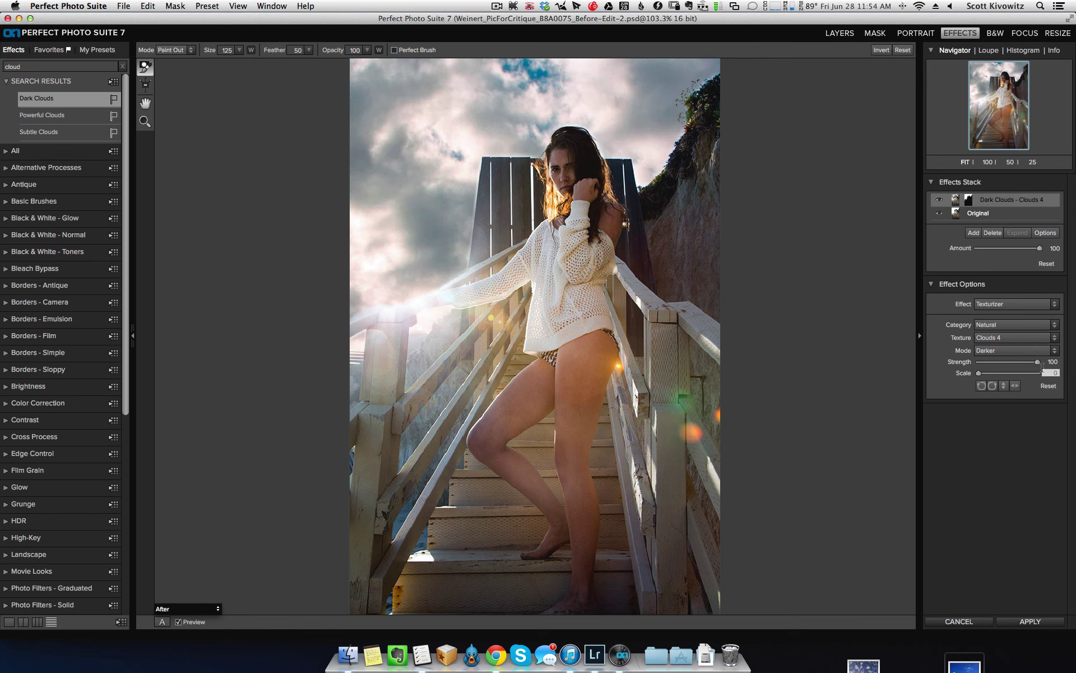
left_click_drag(1038, 363, 1008, 367)
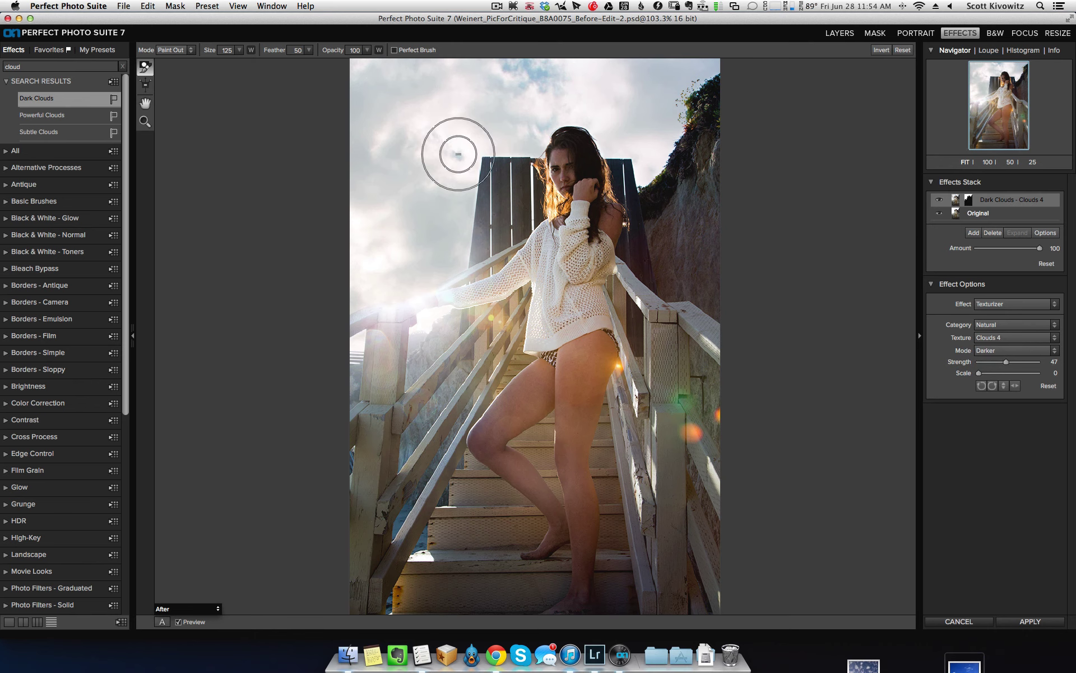
- Reduce the masking brush to size 70
key("bracketleft")
key("bracketleft")
key("bracketleft")
key("bracketleft")
key("bracketleft")
key("bracketleft")
key("bracketleft")
key("bracketleft")
key("bracketleft")
key("bracketleft")
key("bracketleft")
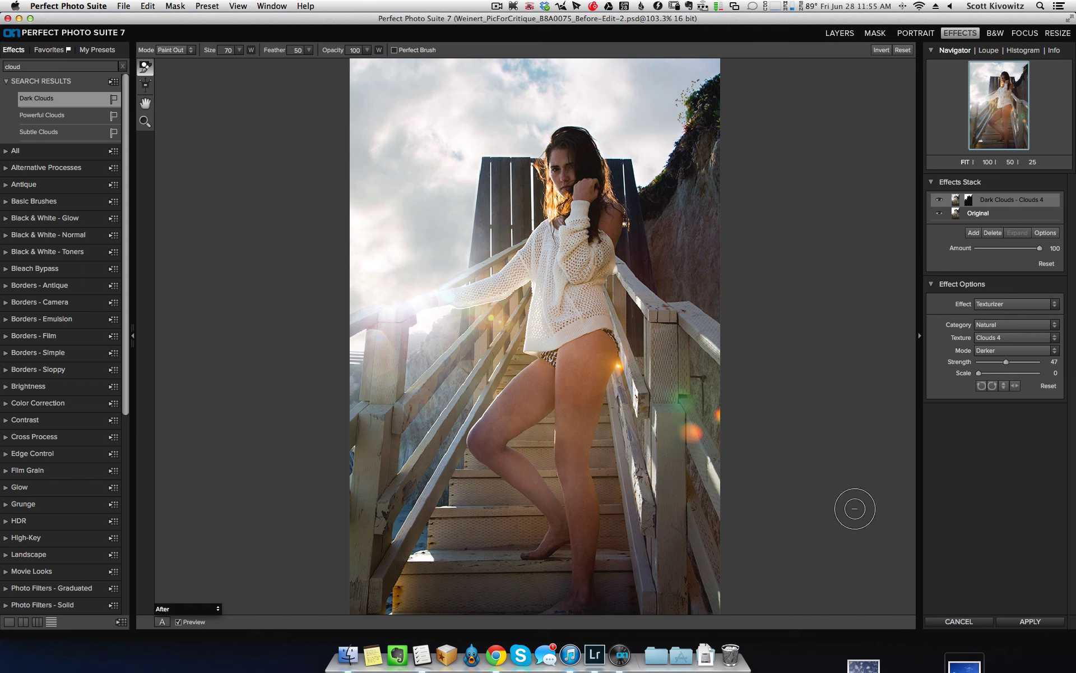
- Apply the masked cloud effect and close the layered file to return to Lightroom
left_click(1038, 622)
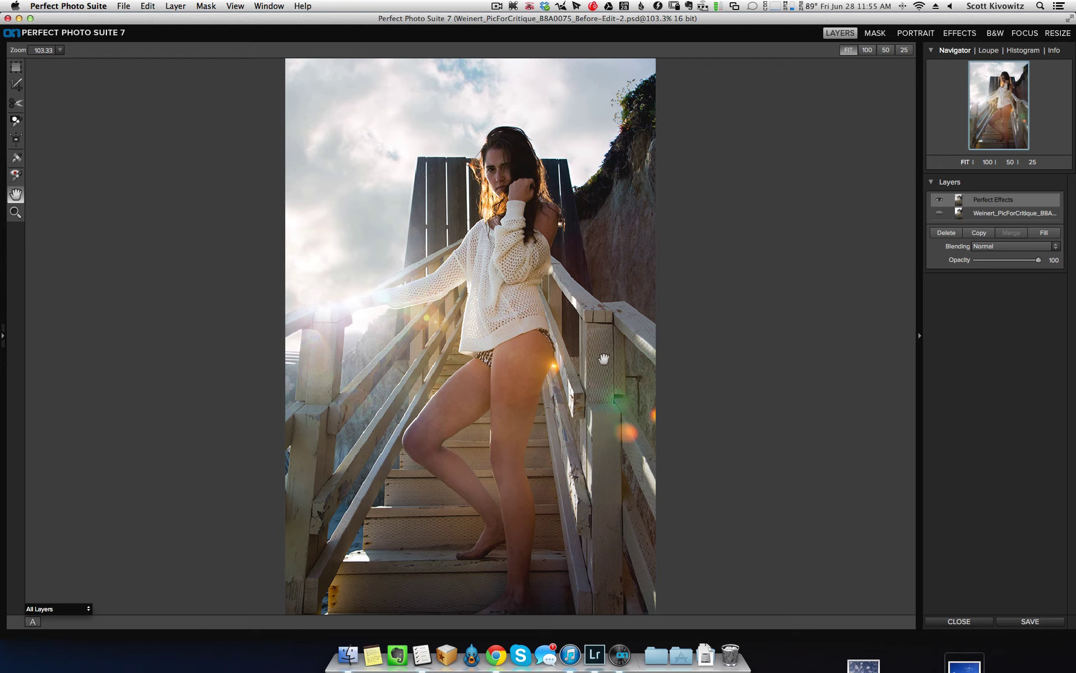
left_click(971, 624)
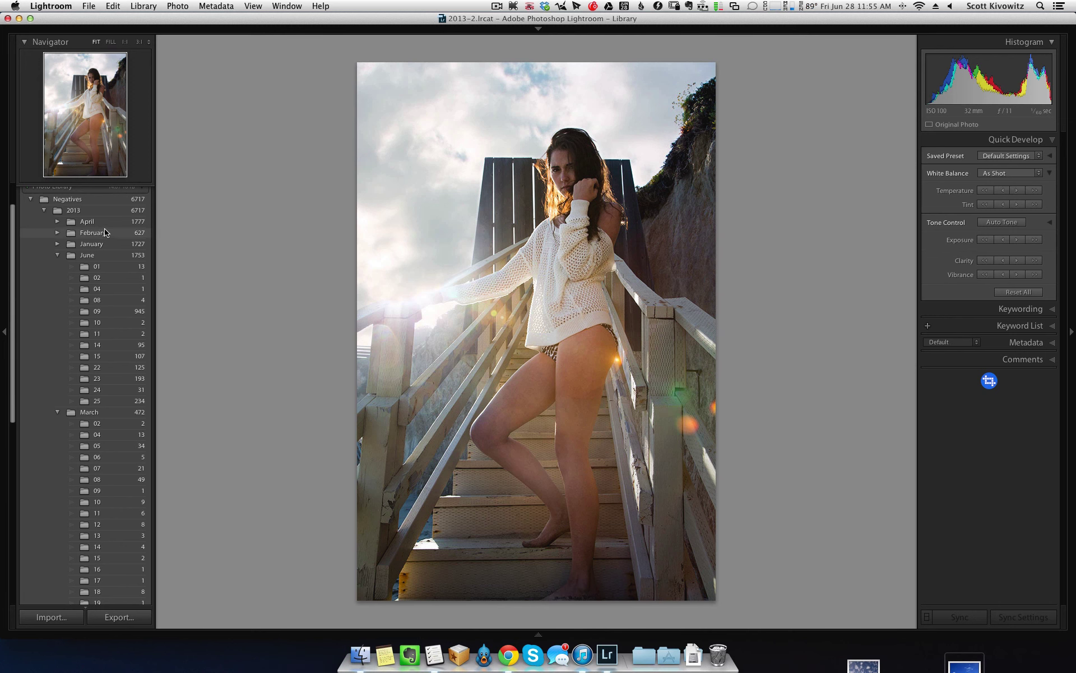
- Compare the new cloudy-sky edit side by side with the green-toned original version from the Library grid
key("g")
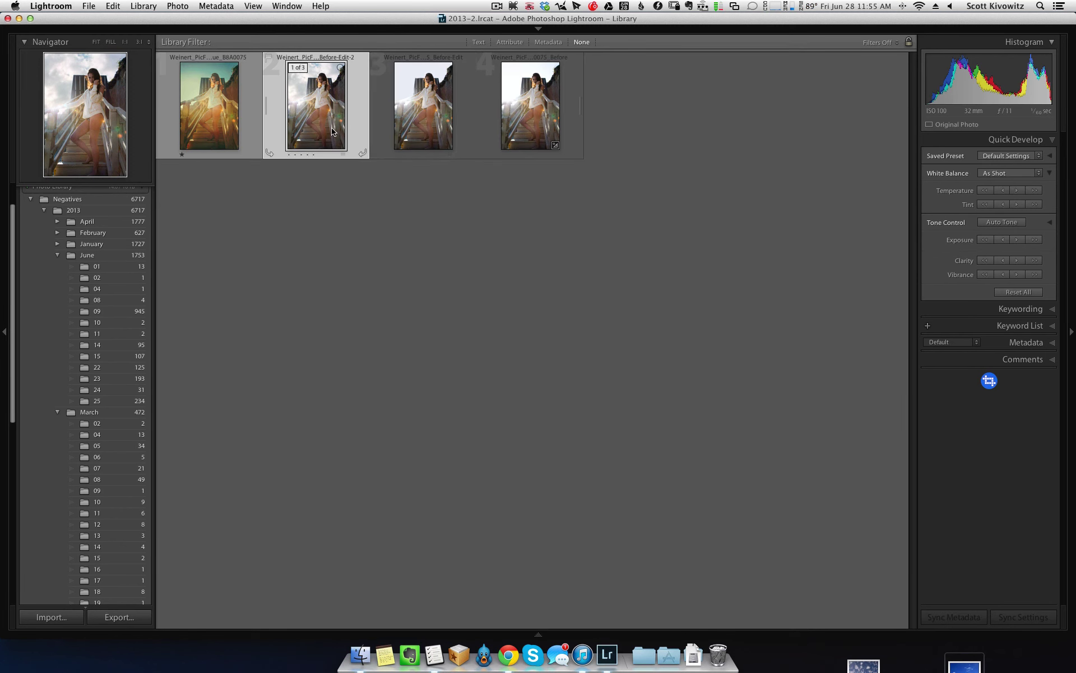
left_click(224, 114, "super")
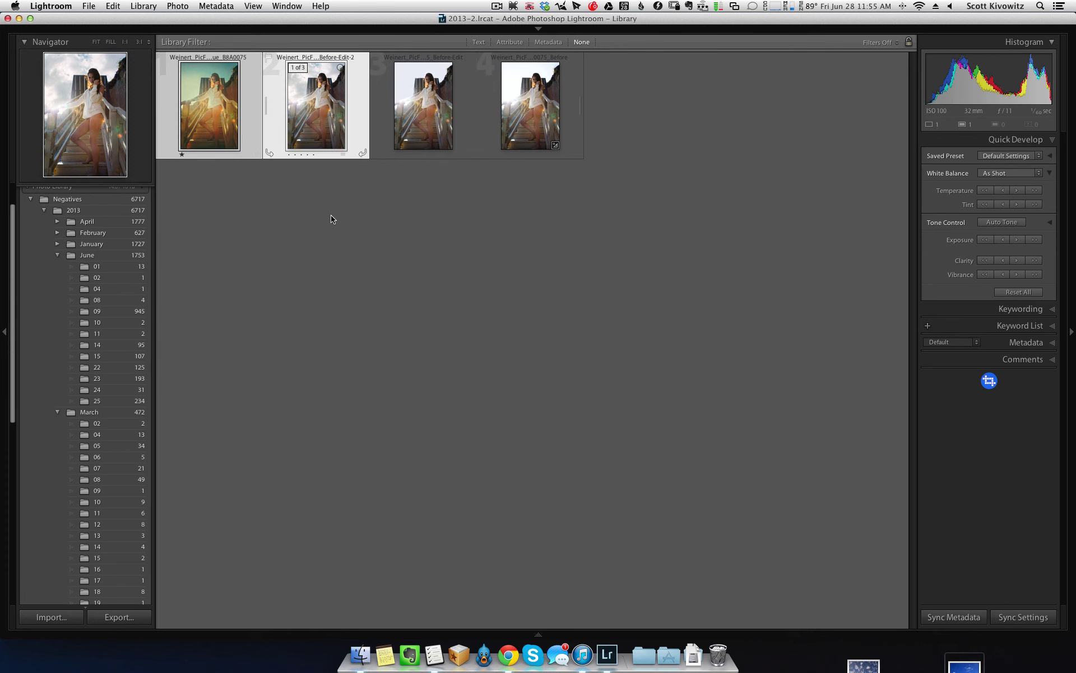
key("c")
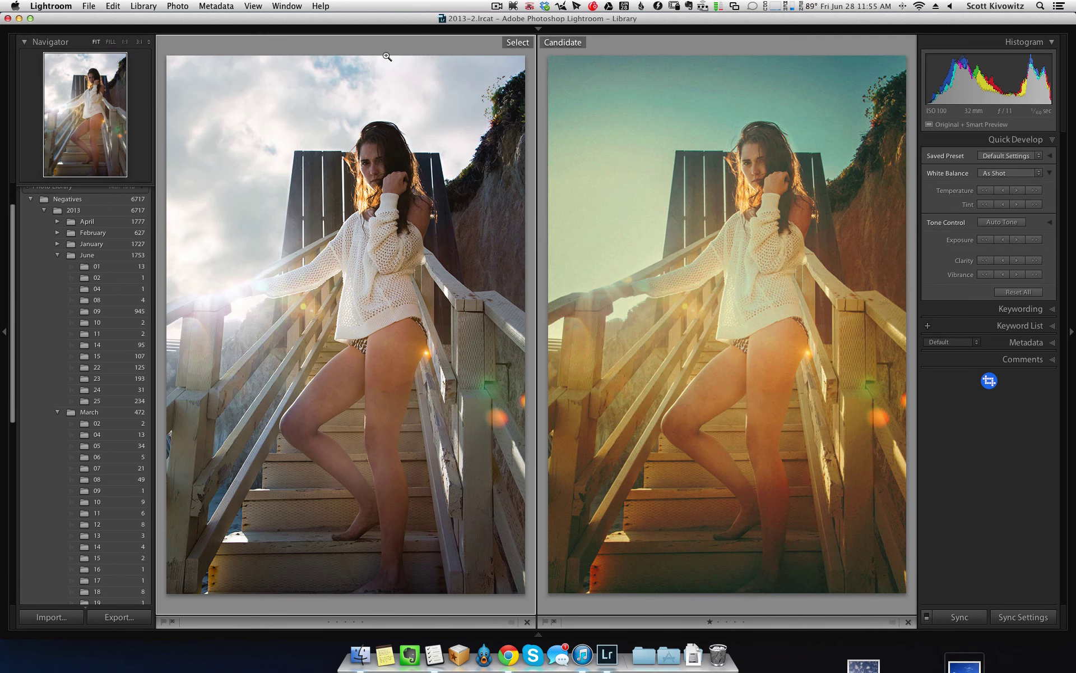